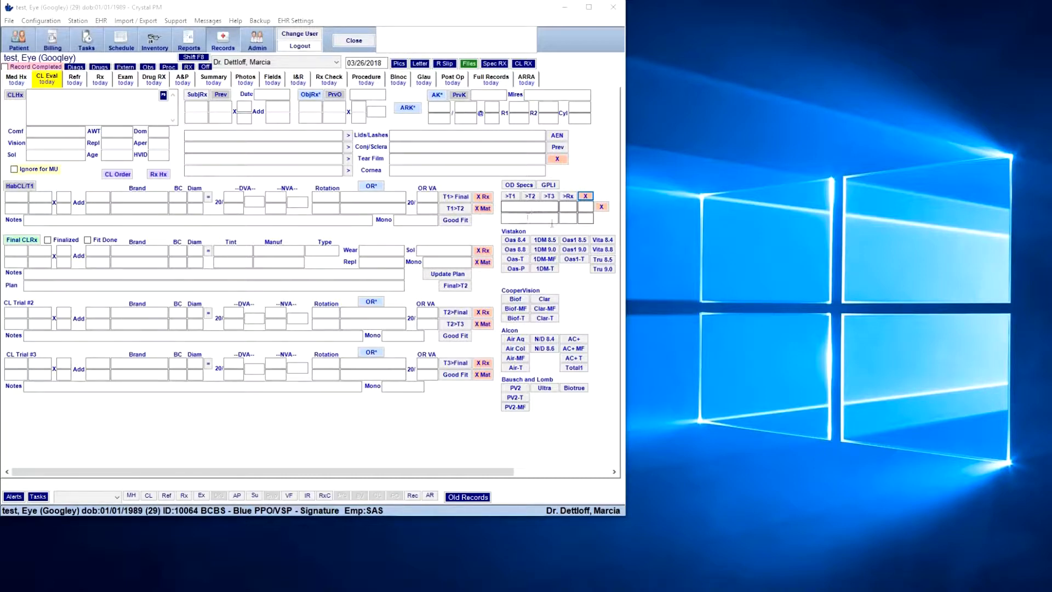
Fill the temporary lens fields with Oas 8.4 for the first eye and 1DM-MF for the second, and clear both rows.
{"action": "left_click", "coordinate": [544, 218]}
{"action": "left_click", "coordinate": [516, 240]}
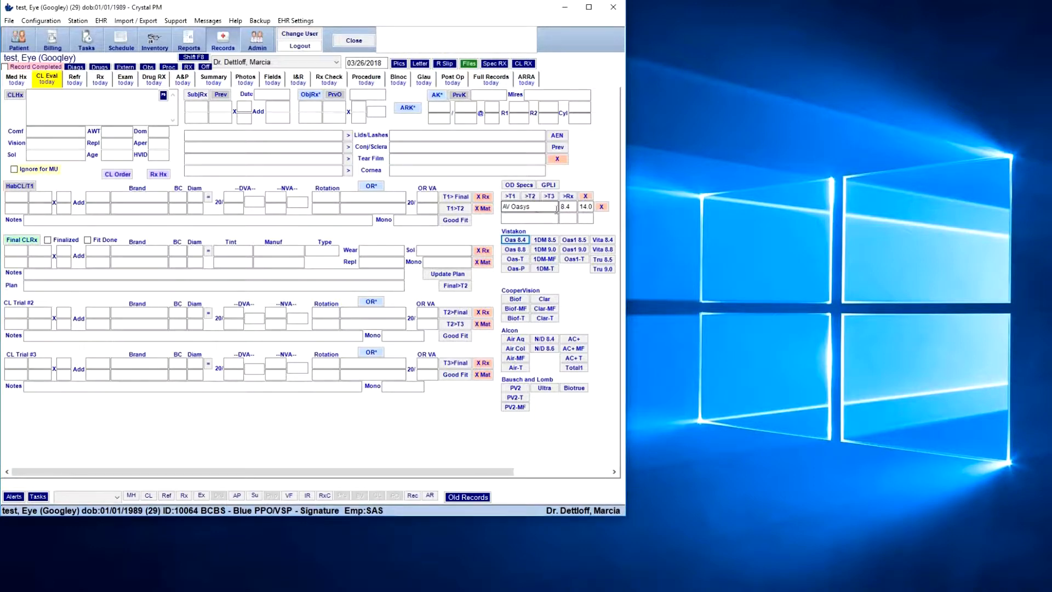
{"action": "left_click", "coordinate": [546, 259]}
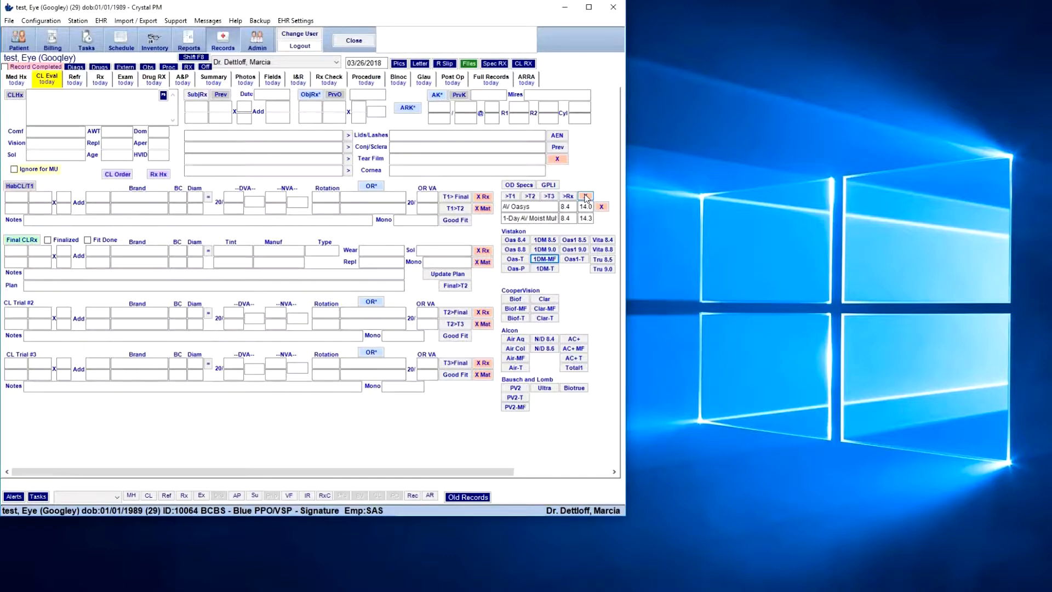
{"action": "left_click", "coordinate": [585, 196]}
Fill the temporary lens rows with Oas 8.4, clear only the first row, and clear the remaining one.
{"action": "left_click", "coordinate": [518, 241]}
{"action": "left_click", "coordinate": [601, 207]}
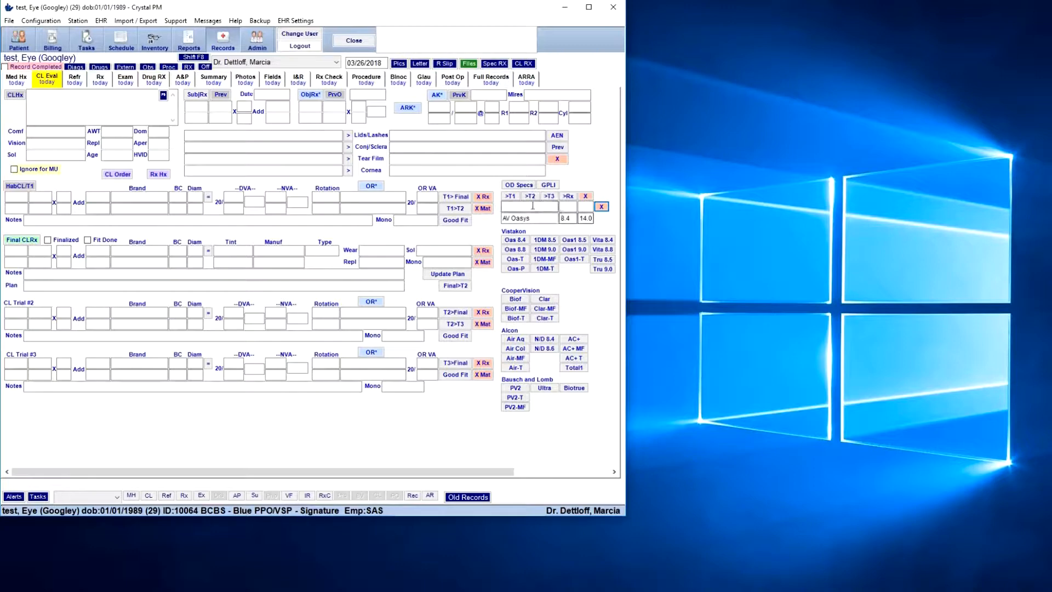
{"action": "left_click", "coordinate": [587, 196]}
Enter AV Oasys 8.8 for both eyes in trial 1 and AV Oasys 8.4 for both eyes in trial 2.
{"action": "left_click", "coordinate": [516, 250]}
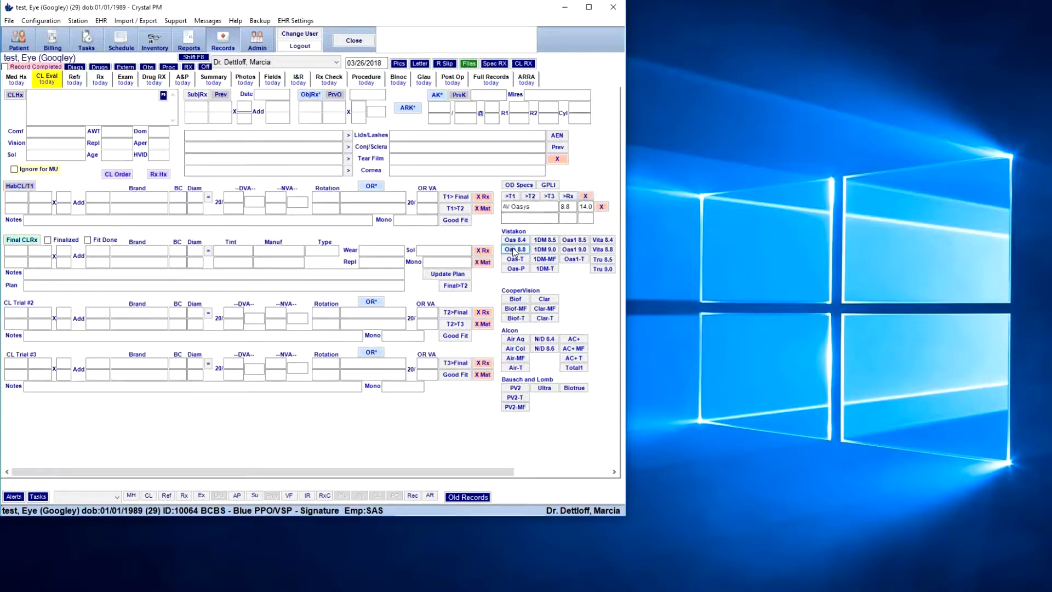
{"action": "left_click", "coordinate": [509, 196]}
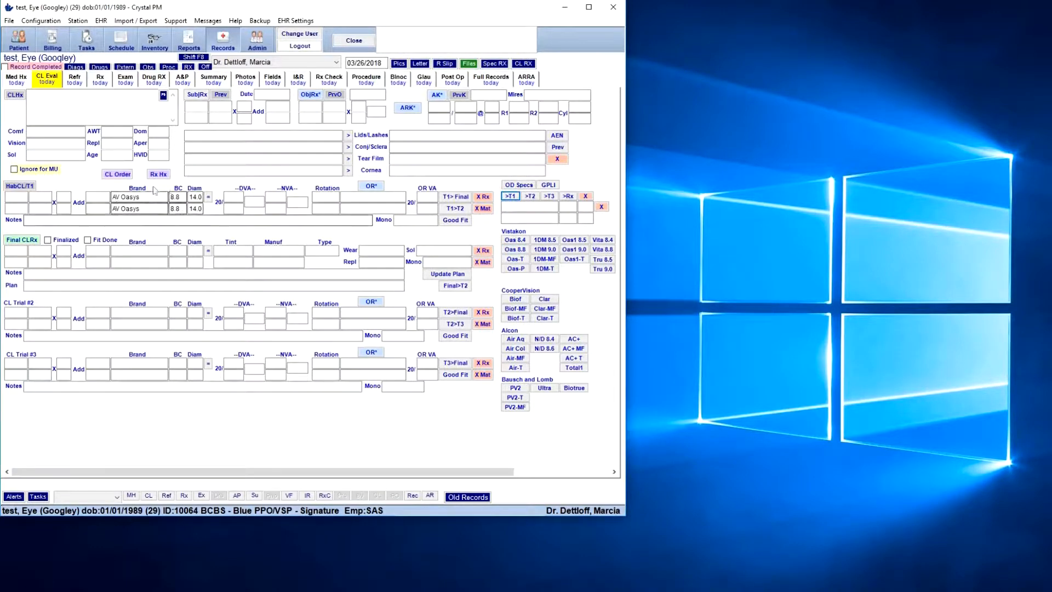
{"action": "left_click", "coordinate": [514, 240]}
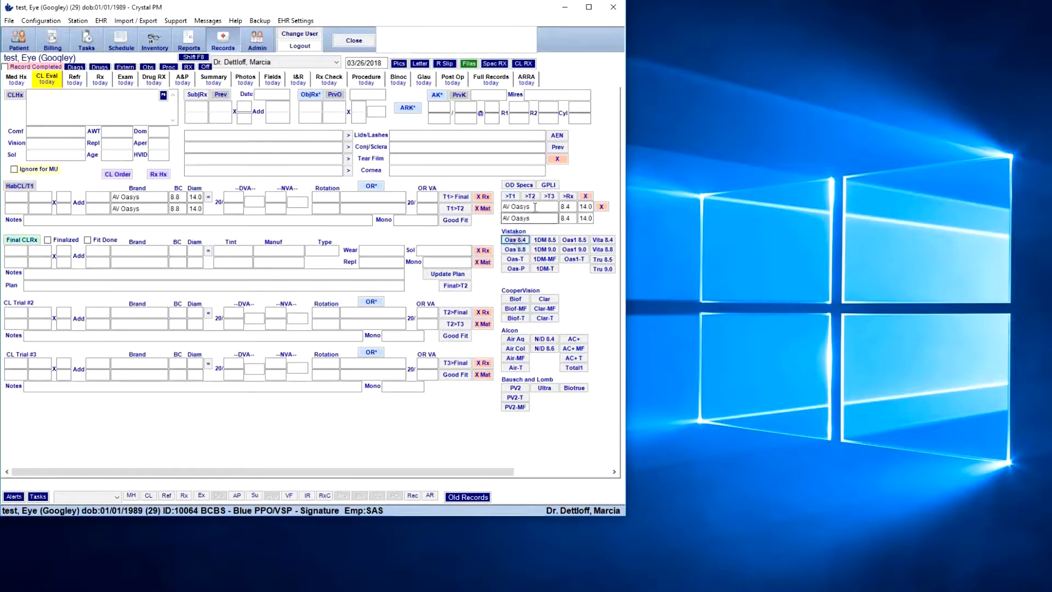
{"action": "left_click", "coordinate": [529, 196]}
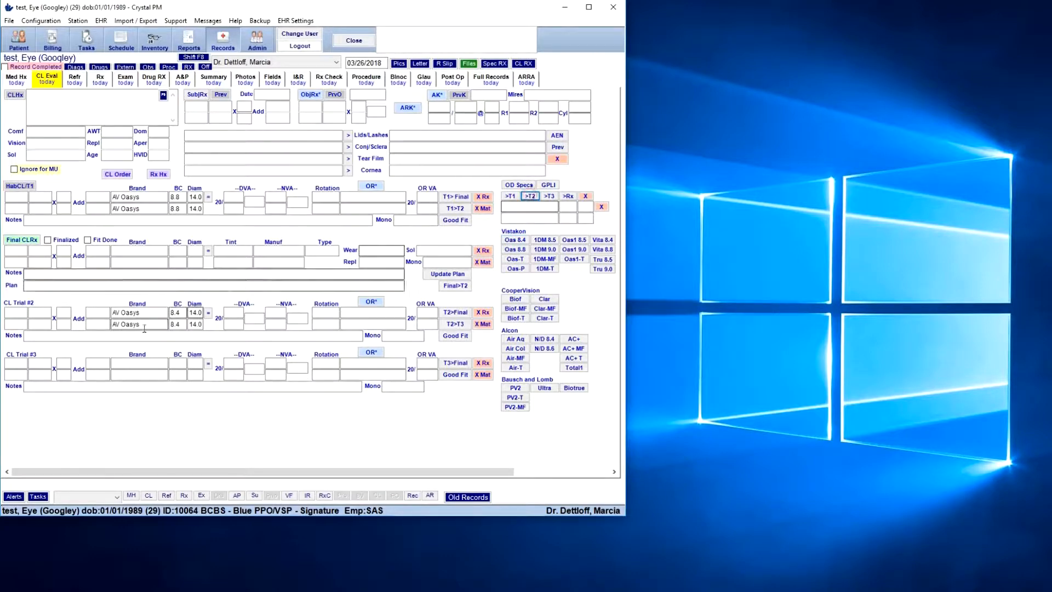
Enter Biofinity and Biofinity Toric in trial 3, and Air Optix Aqua for both eyes in the final contact lens Rx.
{"action": "left_click", "coordinate": [513, 298]}
{"action": "left_click", "coordinate": [515, 318]}
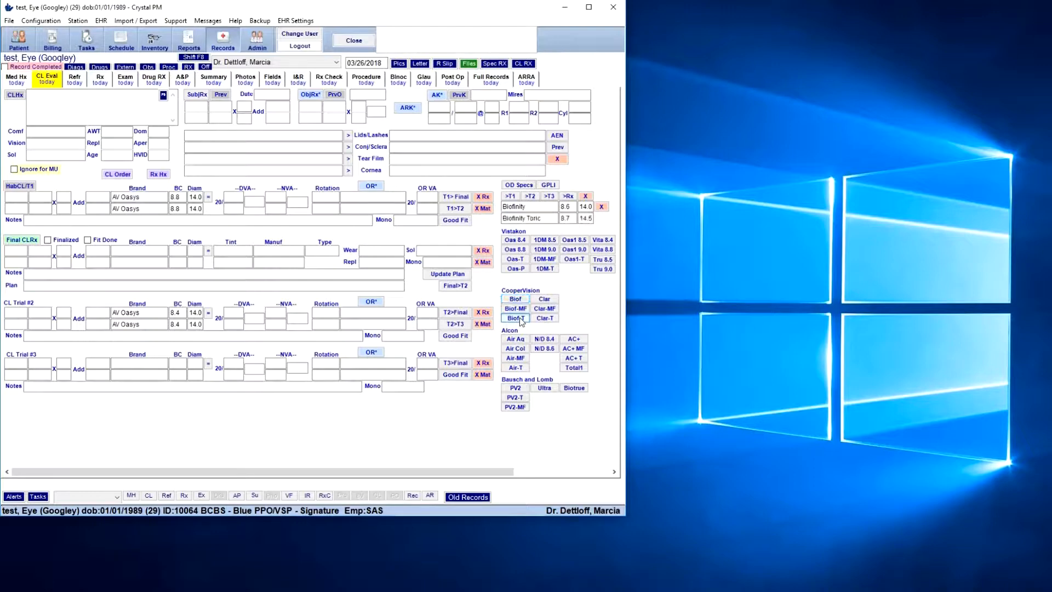
{"action": "left_click", "coordinate": [549, 196]}
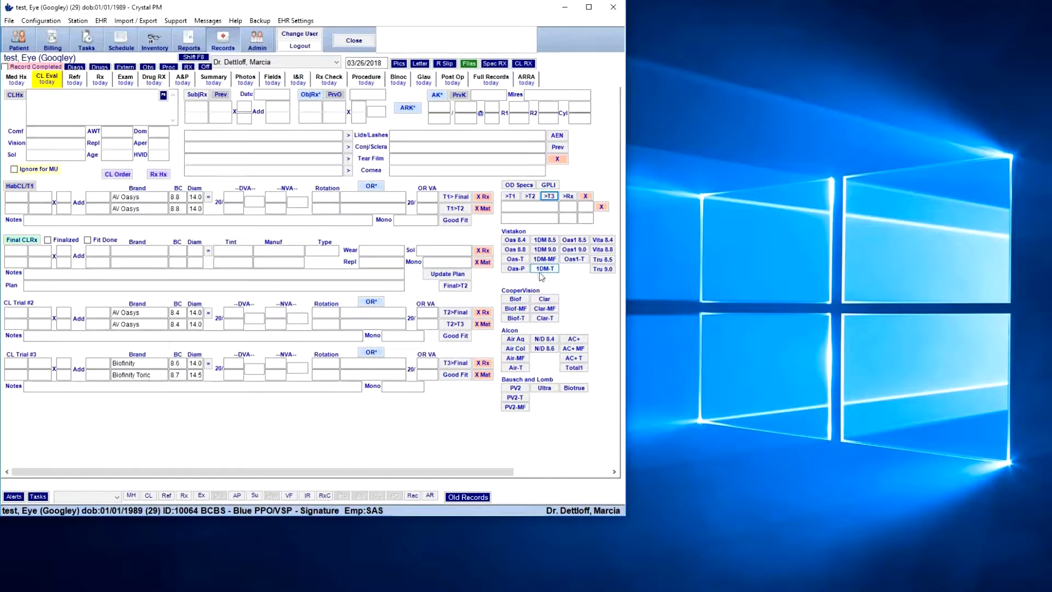
{"action": "left_click", "coordinate": [514, 339]}
{"action": "left_click", "coordinate": [513, 340]}
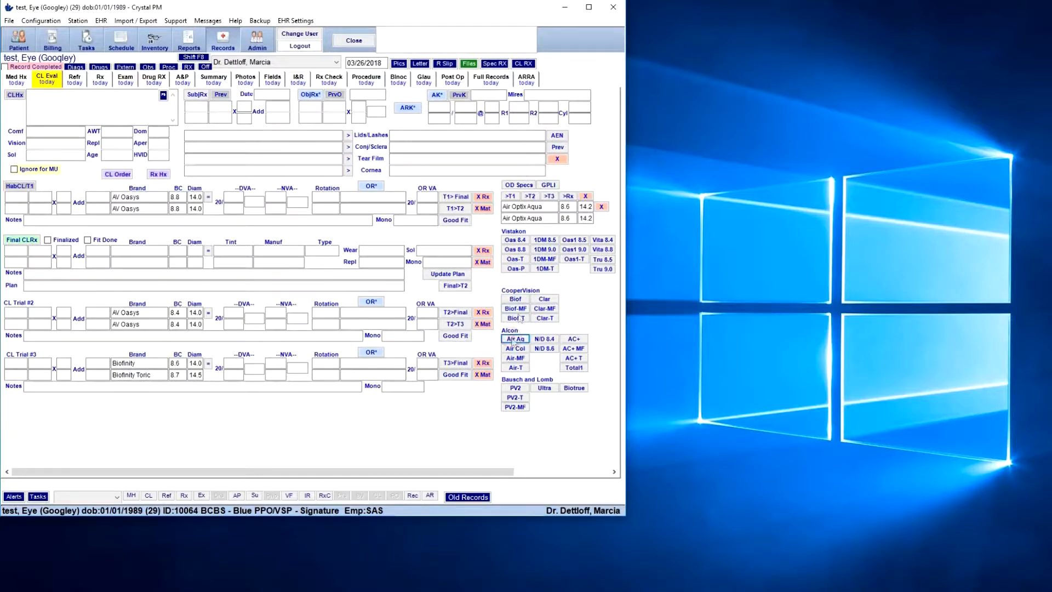
{"action": "left_click", "coordinate": [568, 198]}
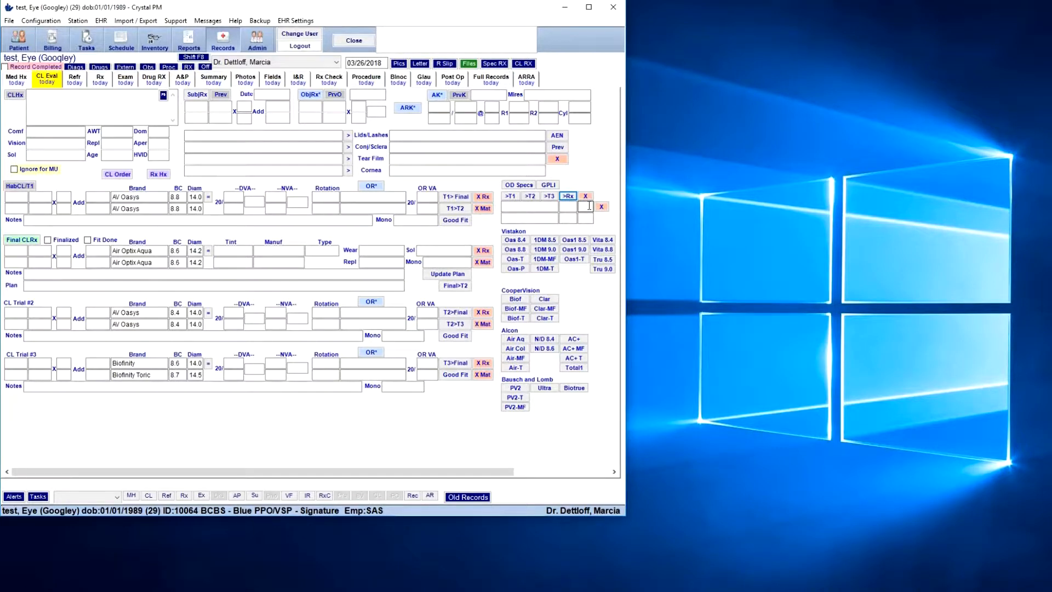
{"action": "left_click", "coordinate": [544, 207]}
{"action": "left_click", "coordinate": [569, 207]}
{"action": "left_click", "coordinate": [517, 218]}
{"action": "left_click", "coordinate": [587, 218]}
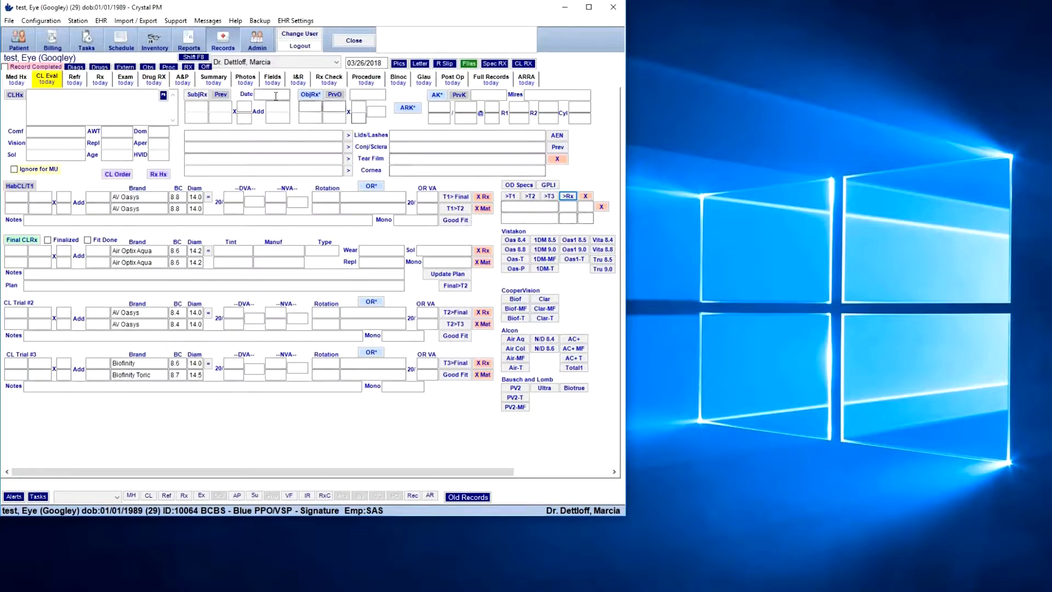
Open the medical record templates for editing.
{"action": "left_click", "coordinate": [99, 22]}
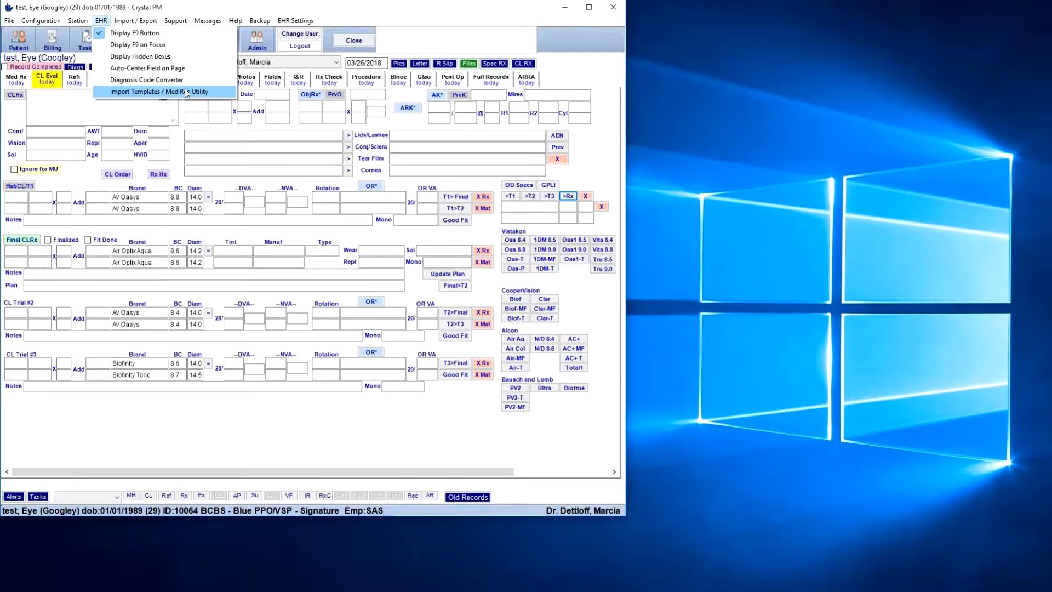
{"action": "left_click", "coordinate": [180, 136]}
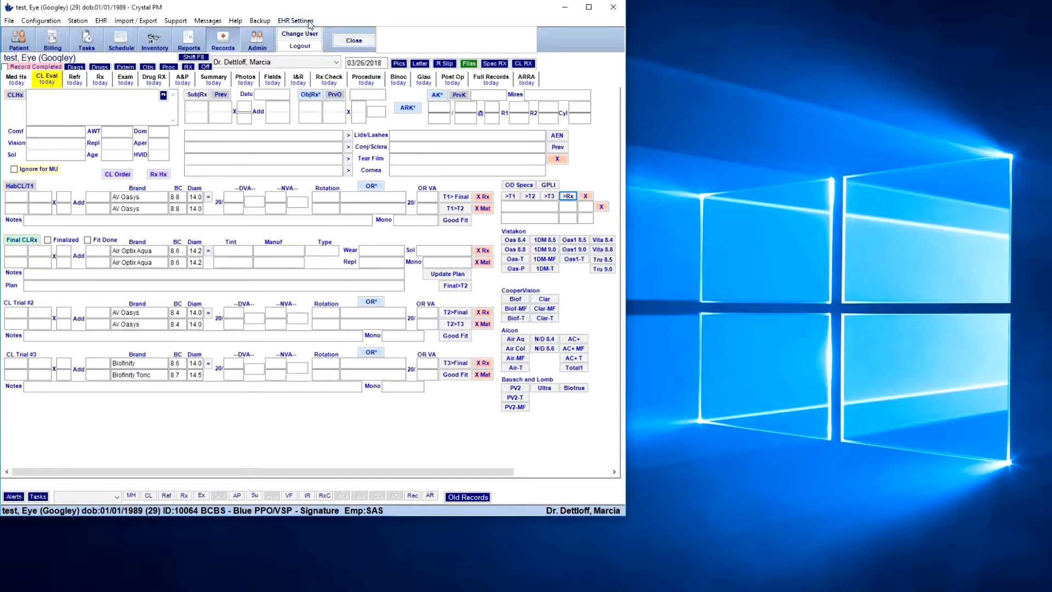
{"action": "left_click", "coordinate": [310, 24]}
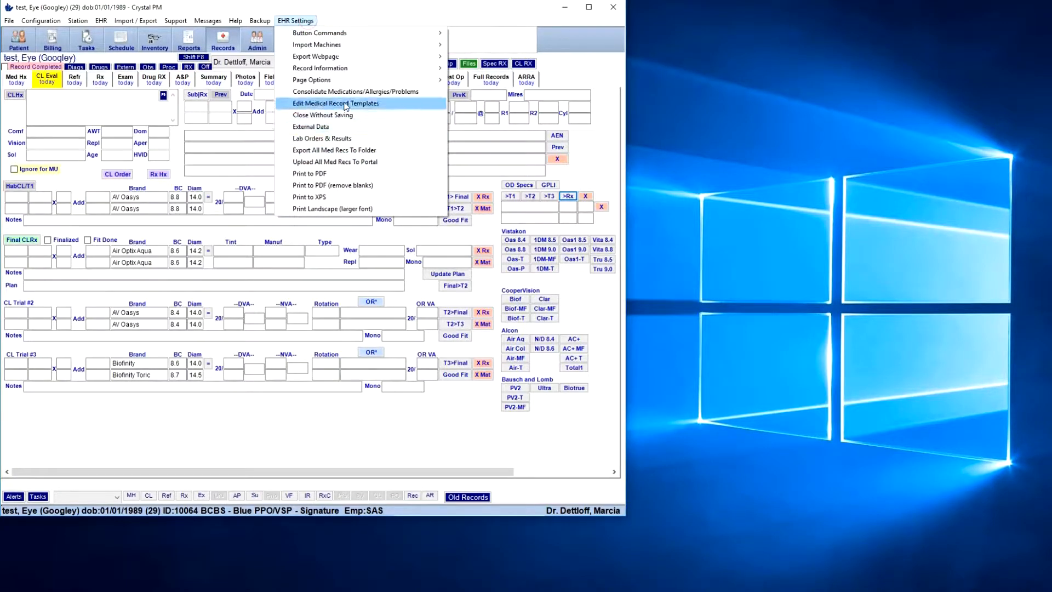
{"action": "left_click", "coordinate": [346, 105]}
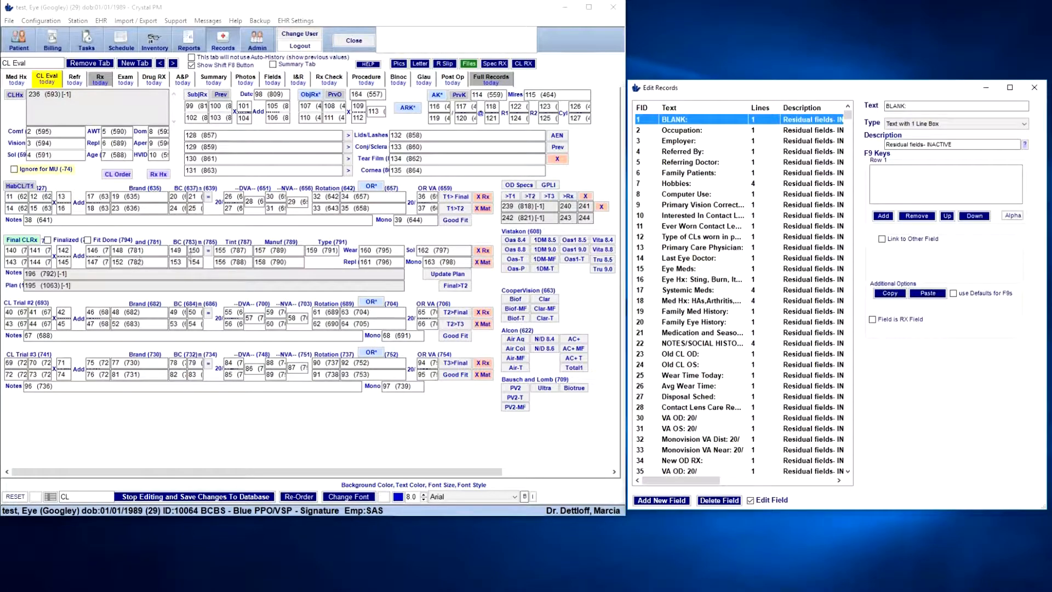
Select a group of habitual lens fields, and select the temporary lens fields as a group in the template layout.
{"action": "left_click", "coordinate": [197, 247]}
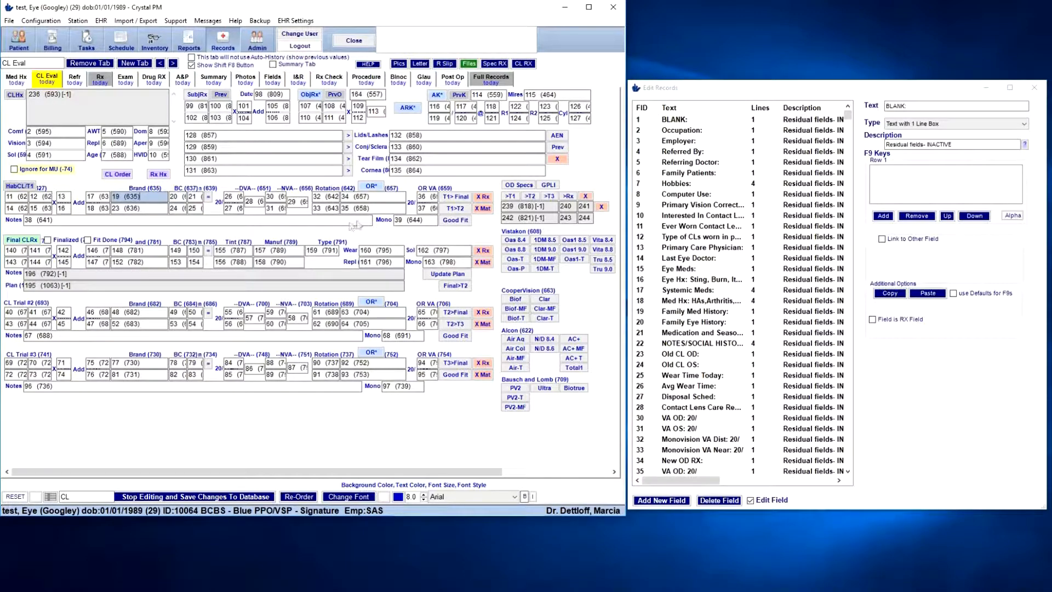
{"action": "left_click", "coordinate": [251, 216], "text": "shift"}
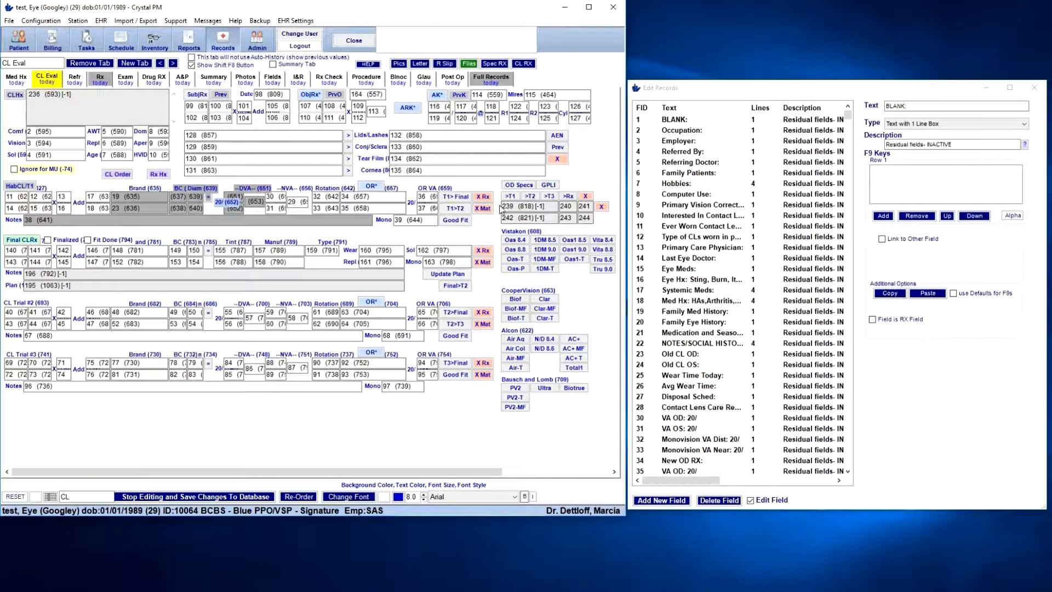
{"action": "left_click_drag", "start_coordinate": [493, 205], "coordinate": [581, 217]}
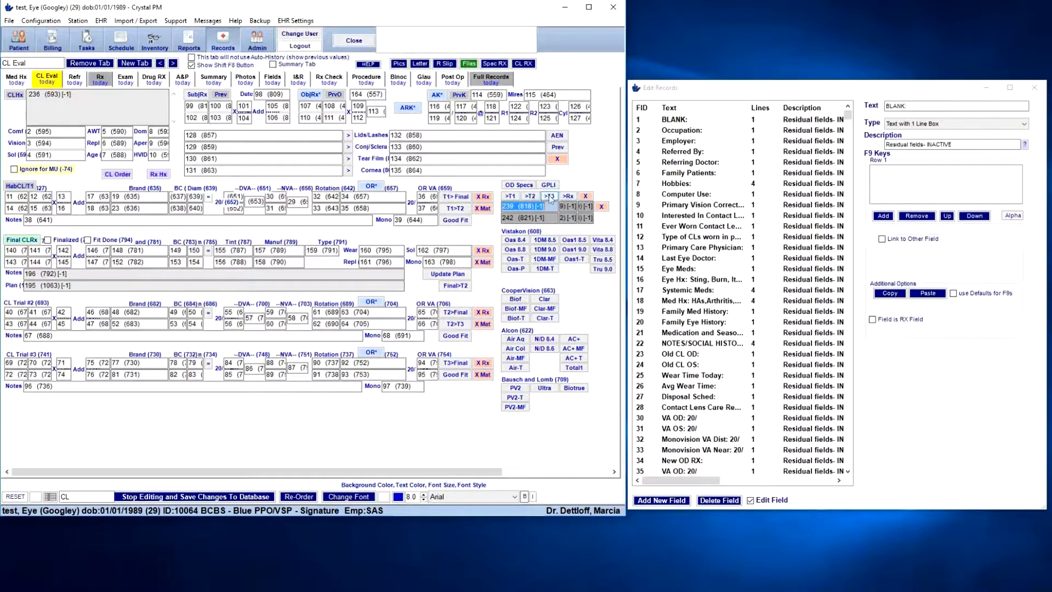
Switch the template layout to re-order mode and look up field 818 in the field list.
{"action": "left_click", "coordinate": [297, 497]}
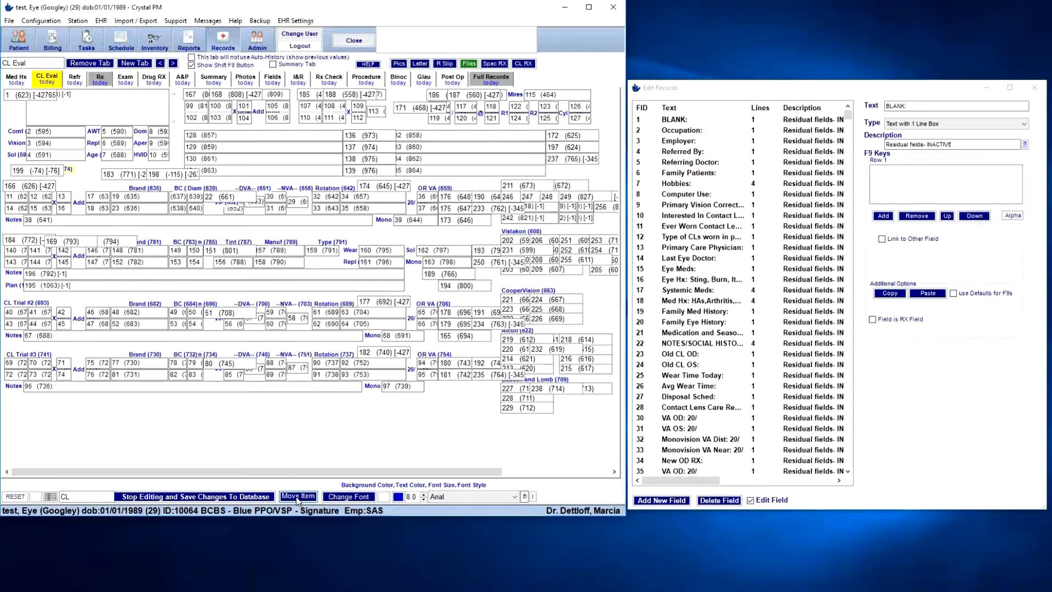
{"action": "left_click", "coordinate": [566, 207]}
{"action": "left_click_drag", "start_coordinate": [848, 115], "coordinate": [848, 259]}
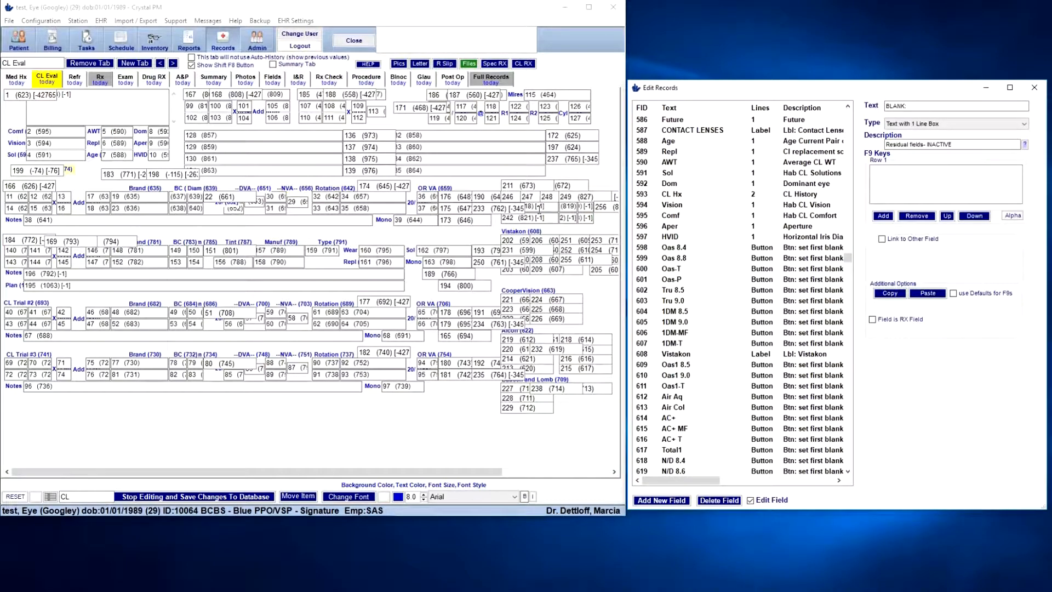
{"action": "left_click", "coordinate": [710, 312]}
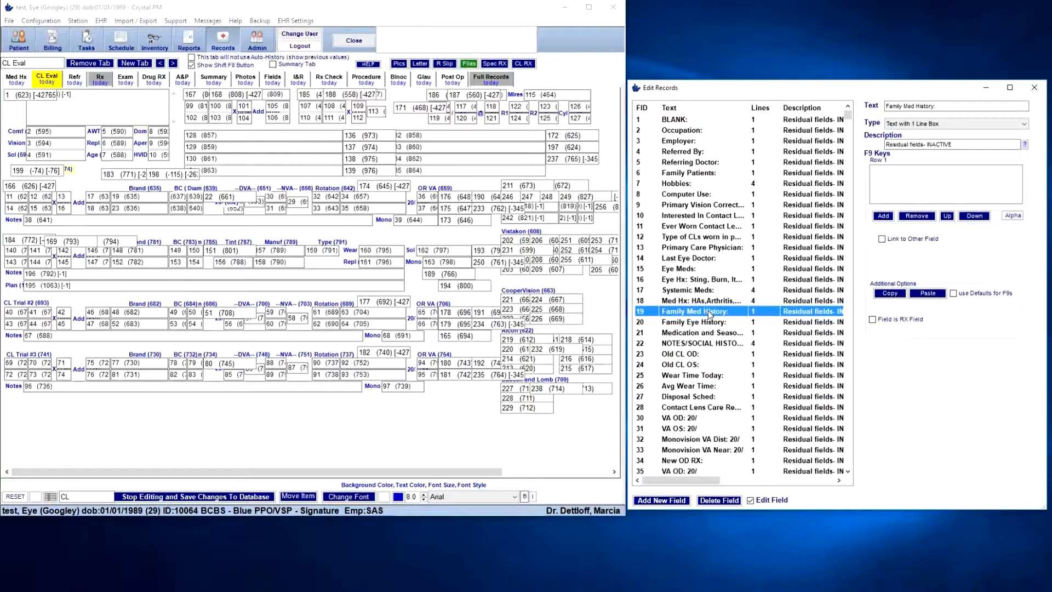
{"action": "type", "text": "818"}
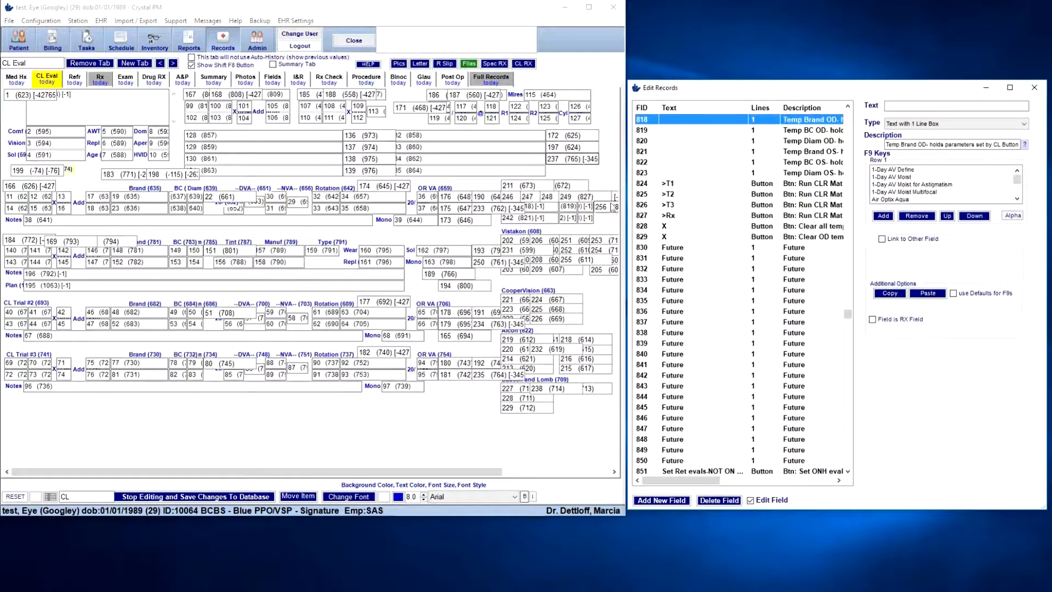
Leave re-order mode and examine the settings of the X button that clears all temporary lens fields.
{"action": "left_click_drag", "start_coordinate": [383, 476], "coordinate": [468, 477]}
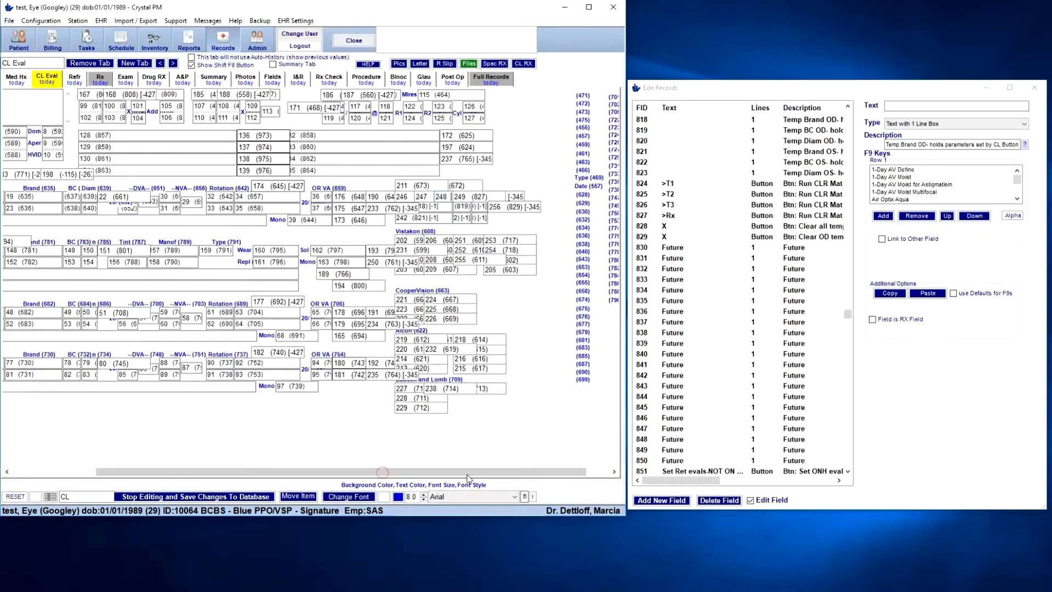
{"action": "left_click", "coordinate": [299, 496]}
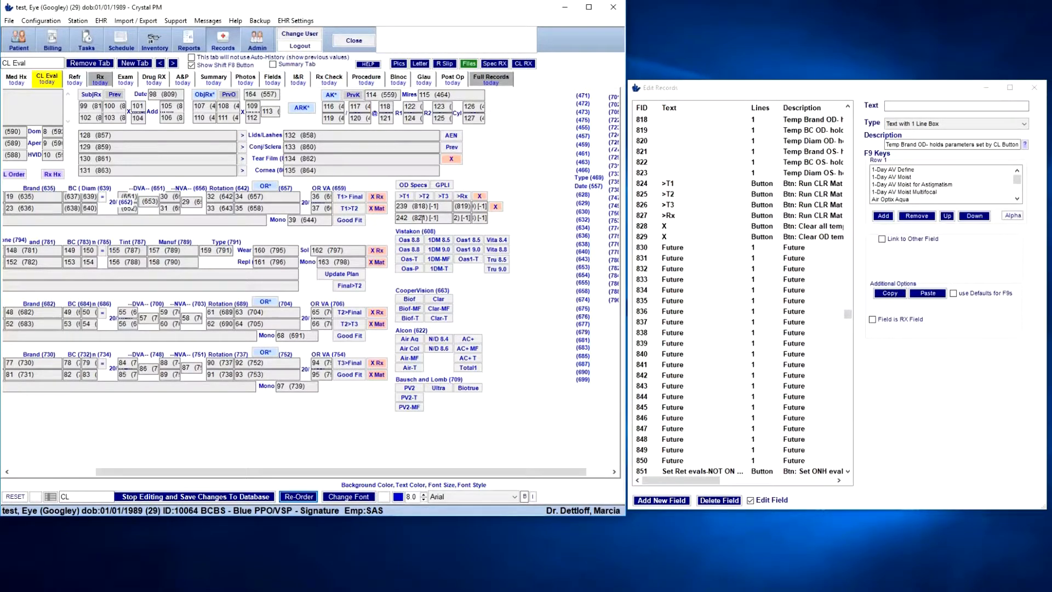
{"action": "scroll", "coordinate": [422, 218], "scroll_direction": "left", "scroll_amount": 2}
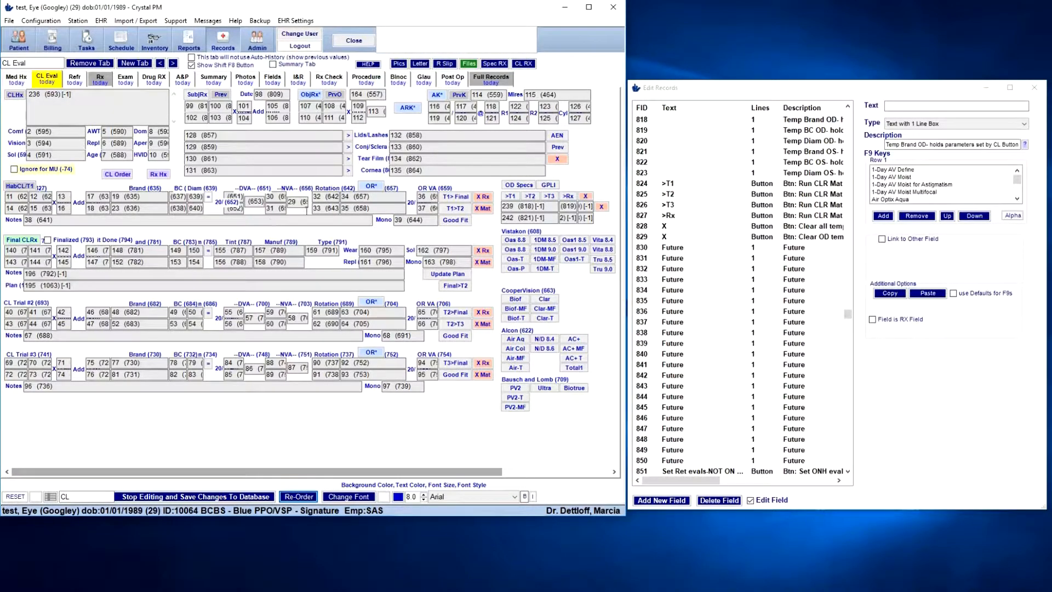
{"action": "left_click", "coordinate": [585, 197]}
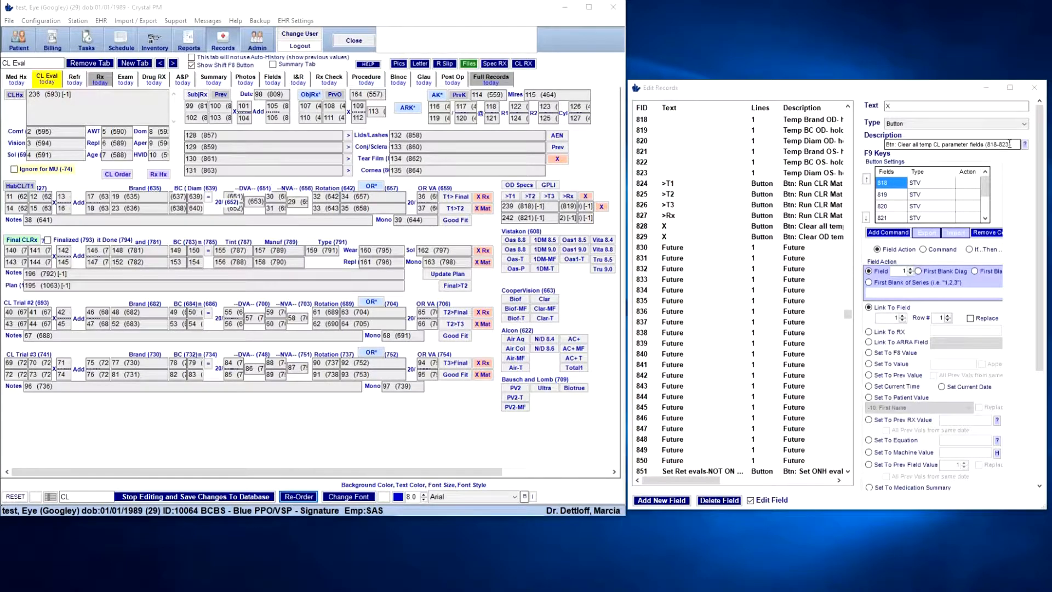
Add a new field with the text X, the description "Clear temp fields 818-823" and the type Button.
{"action": "left_click", "coordinate": [661, 499]}
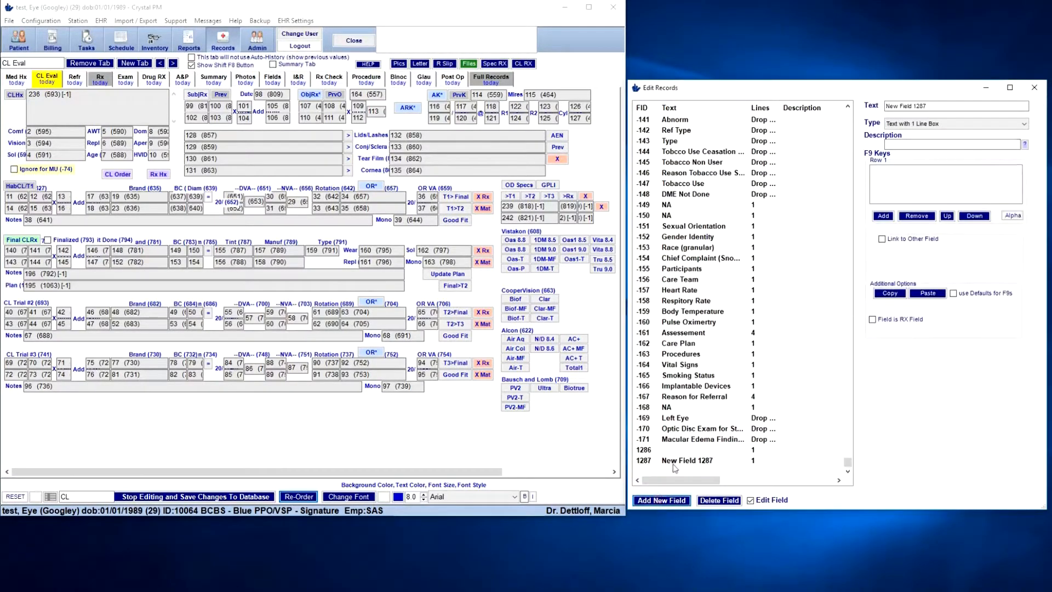
{"action": "left_click", "coordinate": [953, 105]}
{"action": "type", "text": "X"}
{"action": "left_click", "coordinate": [899, 144]}
{"action": "type", "text": "Clear temp fields"}
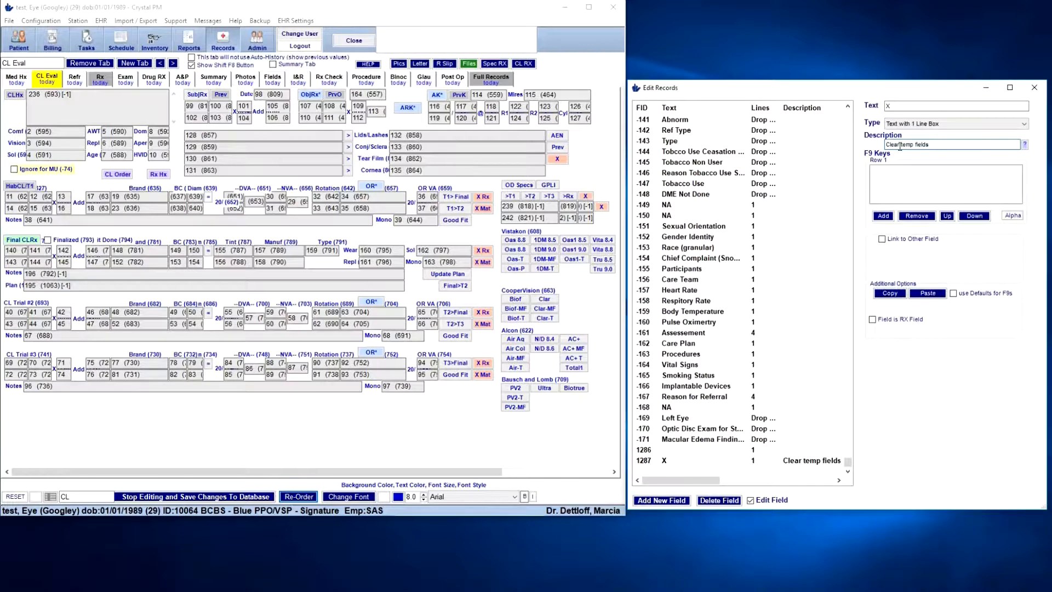
{"action": "type", "text": " 818"}
{"action": "left_click", "coordinate": [924, 123]}
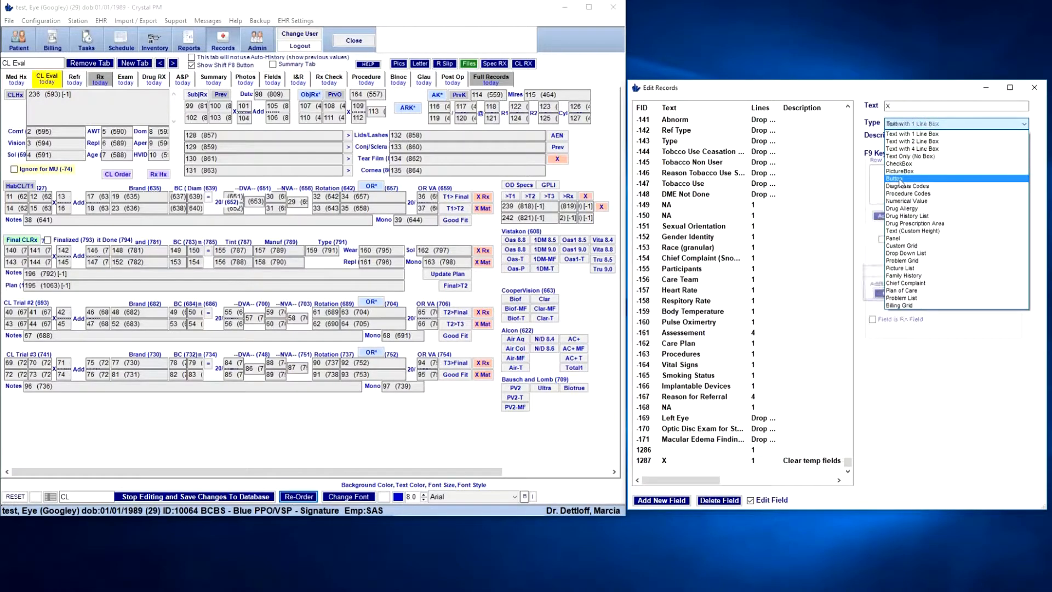
{"action": "left_click", "coordinate": [899, 179]}
Add a field action to the new button that sets field 818 to an empty value, and save it.
{"action": "left_click", "coordinate": [892, 184]}
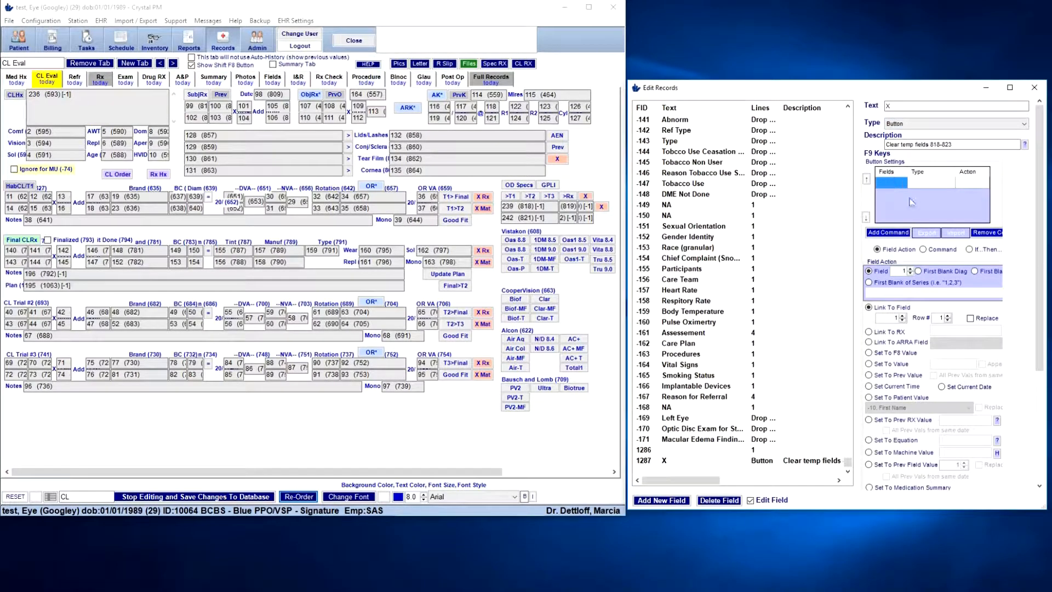
{"action": "left_click", "coordinate": [910, 270]}
{"action": "type", "text": "818"}
{"action": "left_click", "coordinate": [869, 364]}
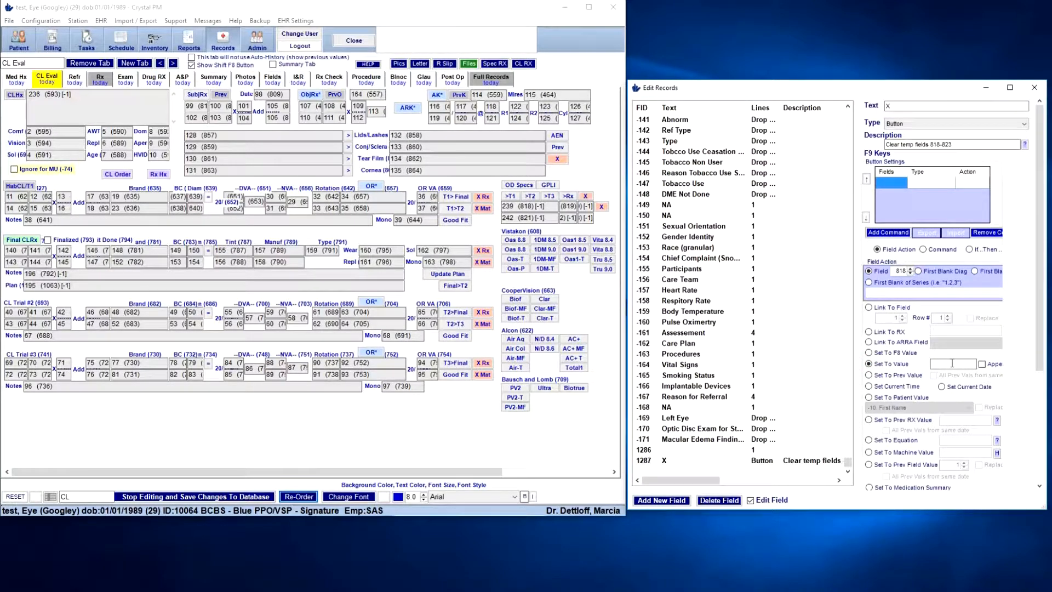
{"action": "left_click_drag", "start_coordinate": [1039, 338], "coordinate": [1039, 411]}
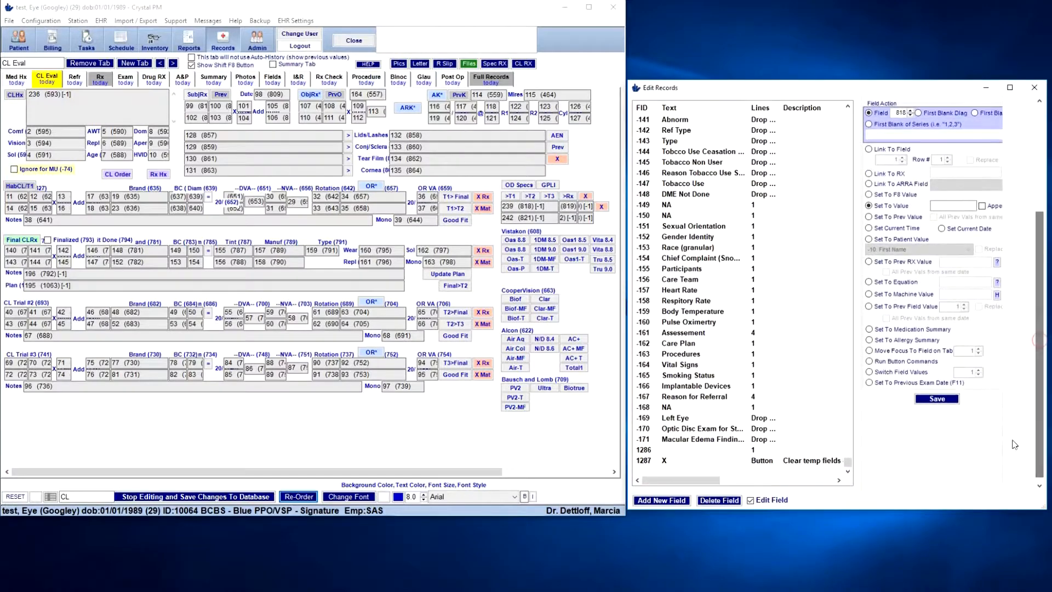
{"action": "left_click", "coordinate": [934, 399]}
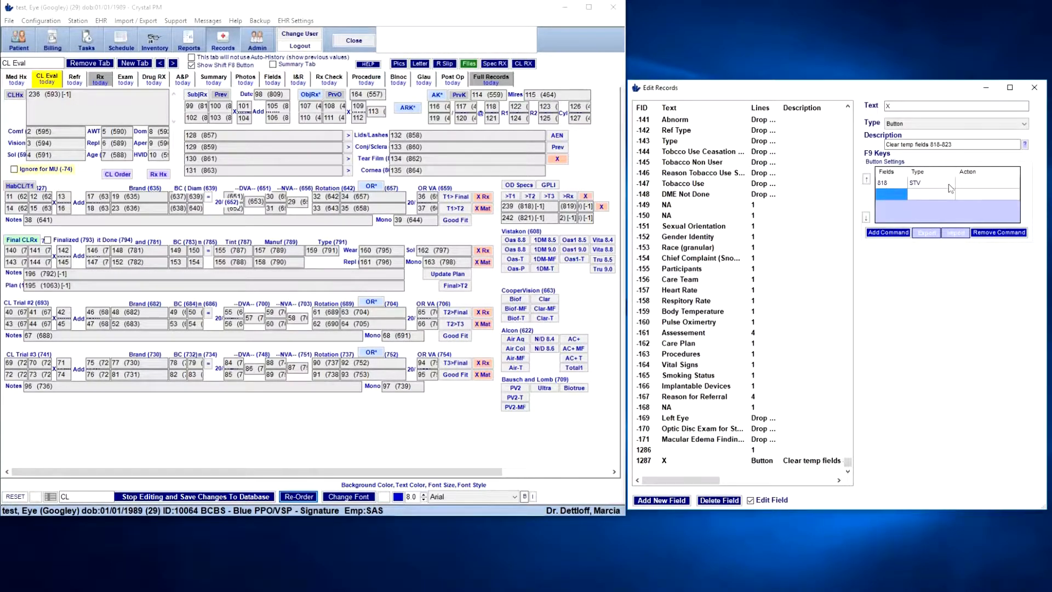
Add commands with the type ST for fields 819 and 820 to the X button's settings.
{"action": "left_click", "coordinate": [894, 195]}
{"action": "type", "text": "819"}
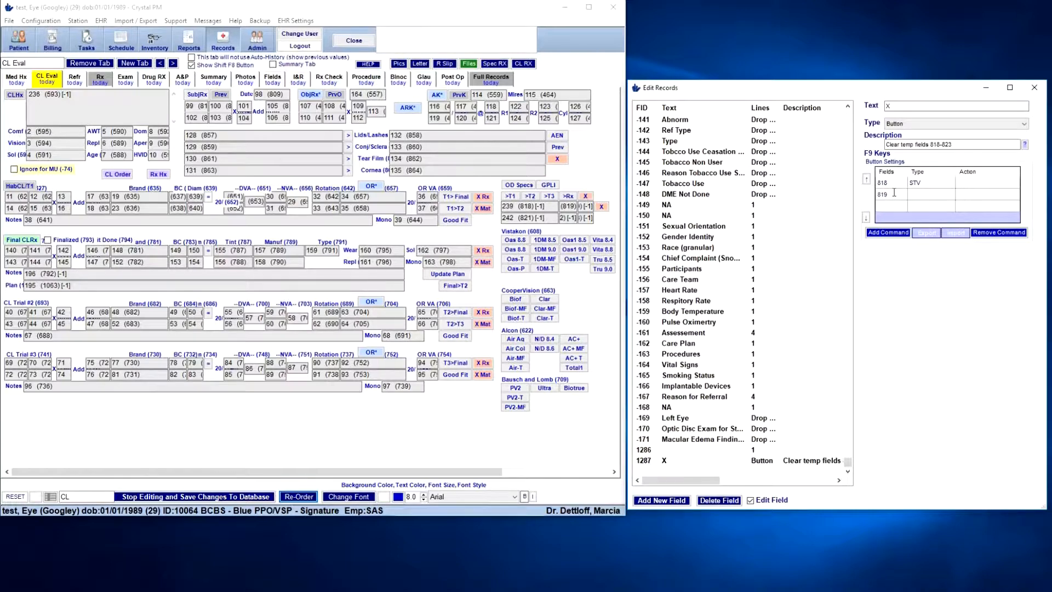
{"action": "key", "text": "Tab"}
{"action": "type", "text": "ST"}
{"action": "left_click", "coordinate": [891, 206]}
{"action": "type", "text": "820"}
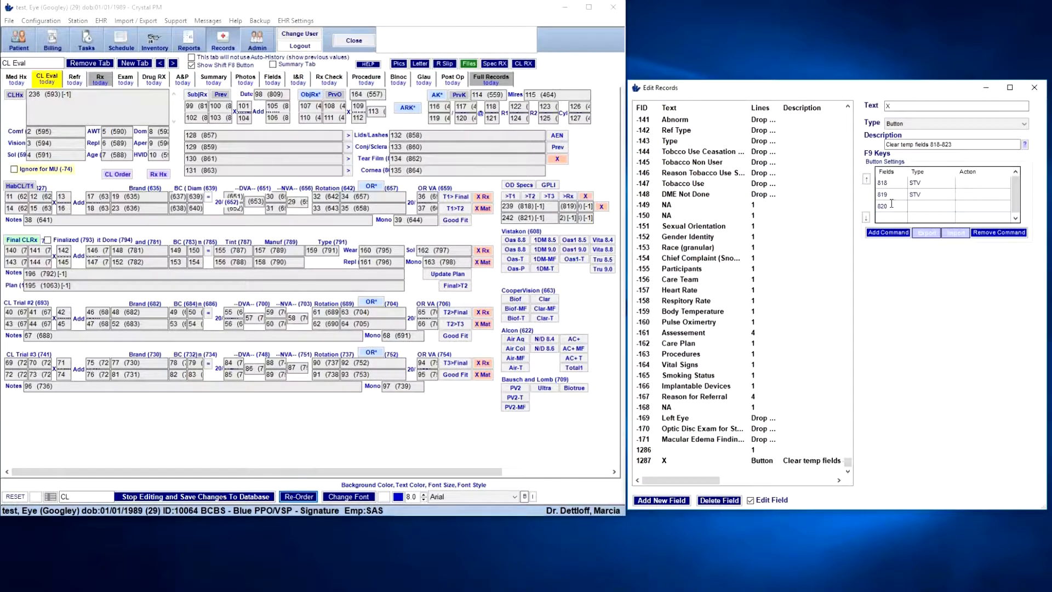
{"action": "key", "text": "Tab"}
{"action": "type", "text": "ST"}
{"action": "left_click", "coordinate": [888, 218]}
Place the X button in the blank area below the Bausch and Lomb buttons and make it narrower.
{"action": "right_click", "coordinate": [545, 432]}
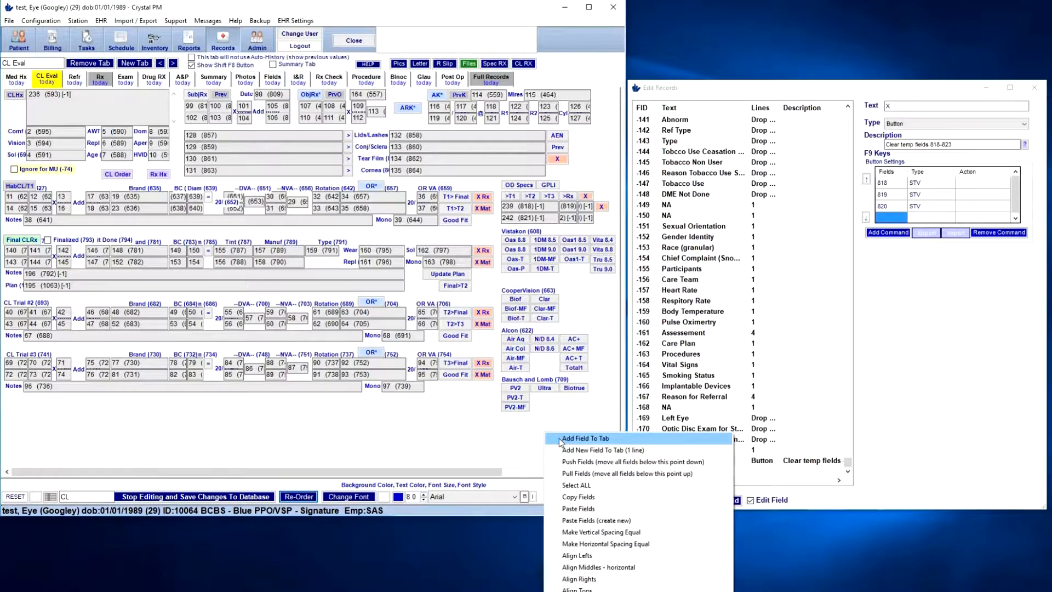
{"action": "left_click", "coordinate": [560, 438]}
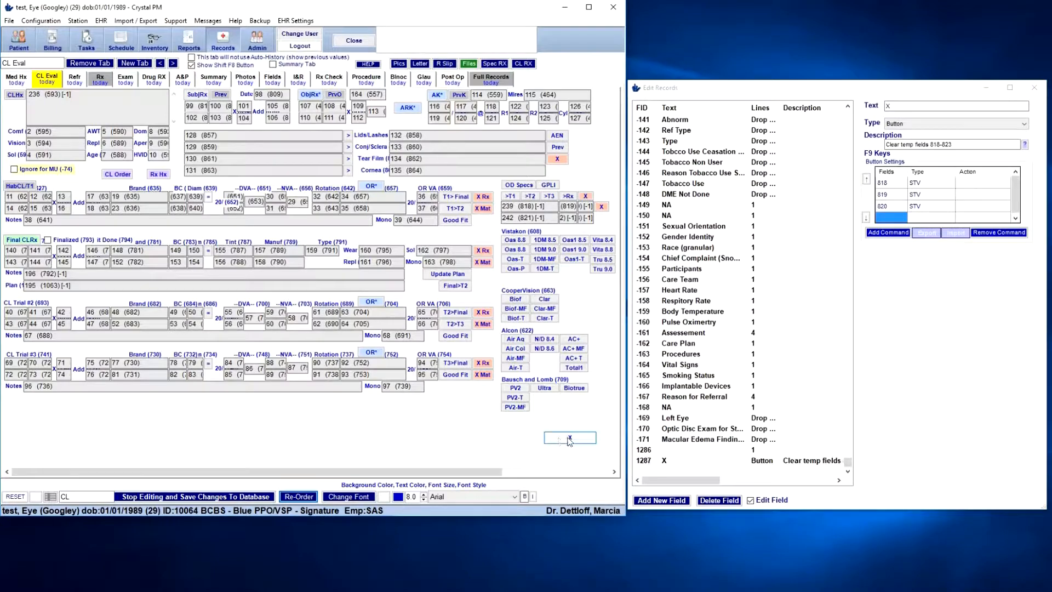
{"action": "left_click", "coordinate": [593, 442]}
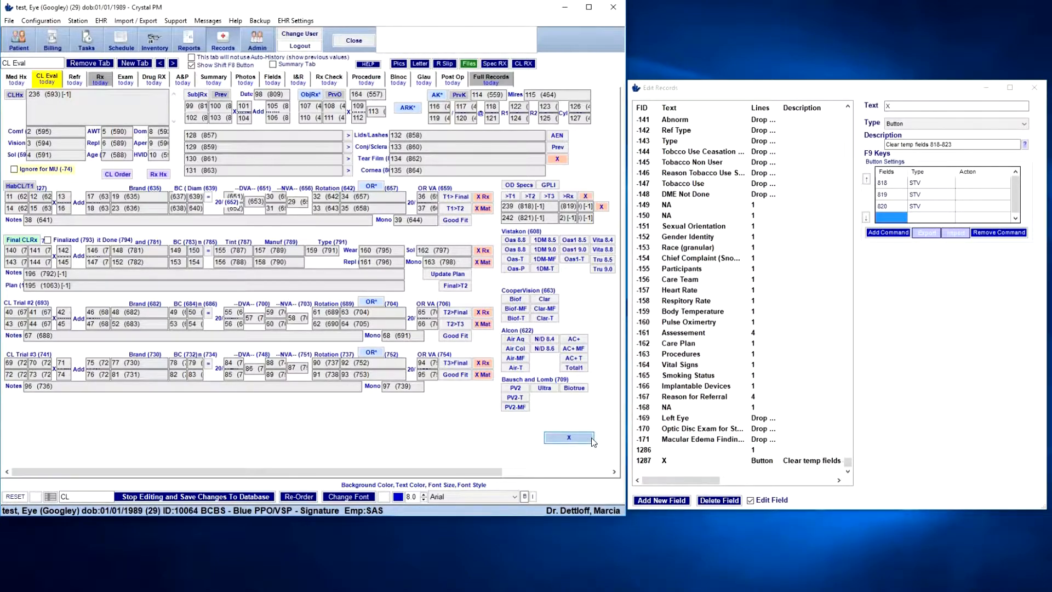
{"action": "key", "text": "shift+Left"}
Review the Edit Records help on field sizing and alignment, and remove the placed X button from the tab.
{"action": "left_click", "coordinate": [373, 64]}
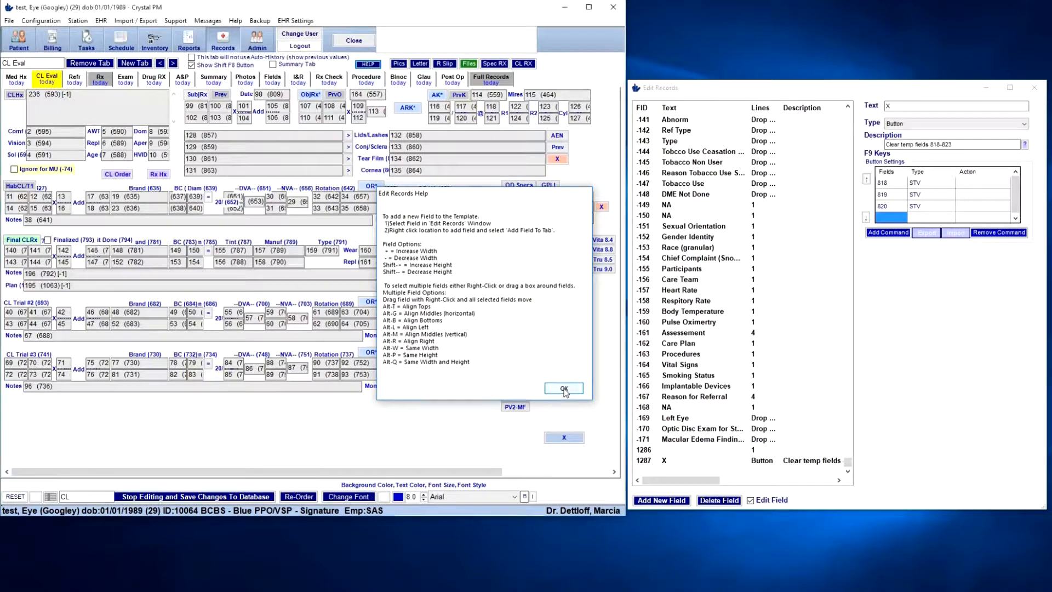
{"action": "left_click", "coordinate": [564, 389]}
{"action": "left_click", "coordinate": [564, 437]}
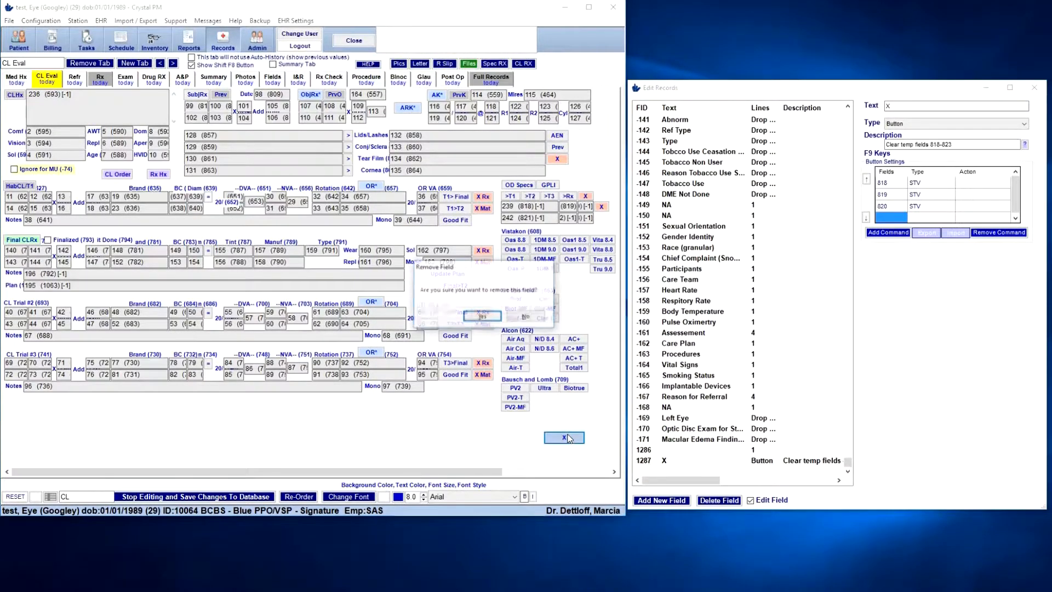
{"action": "left_click", "coordinate": [479, 310]}
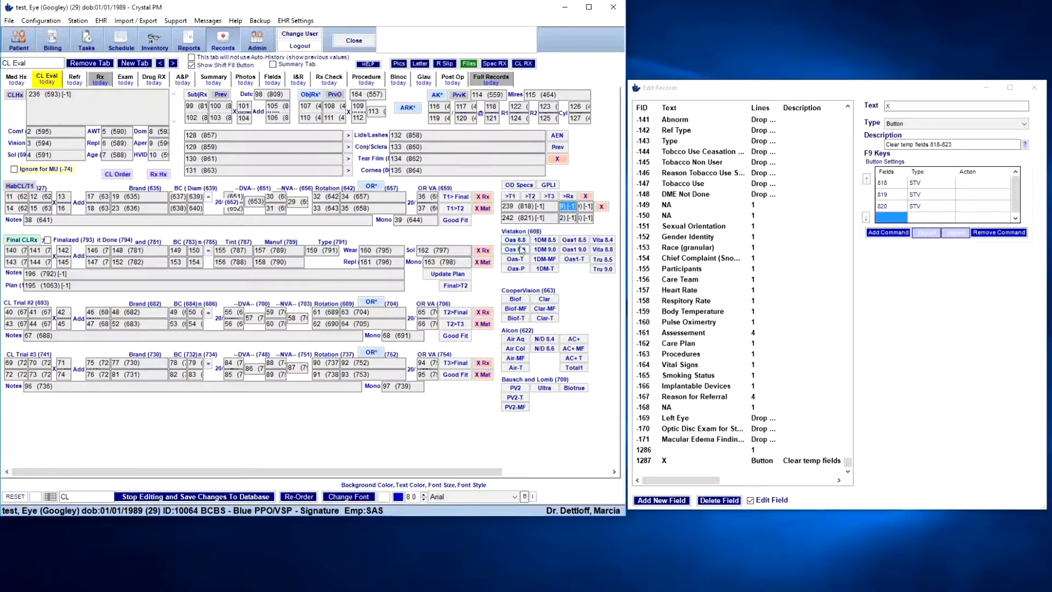
Set the first command of field 598 (Oas 8.4) to the first blank of series 818,821 with the value AV Oasys, and save it.
{"action": "left_click", "coordinate": [704, 281]}
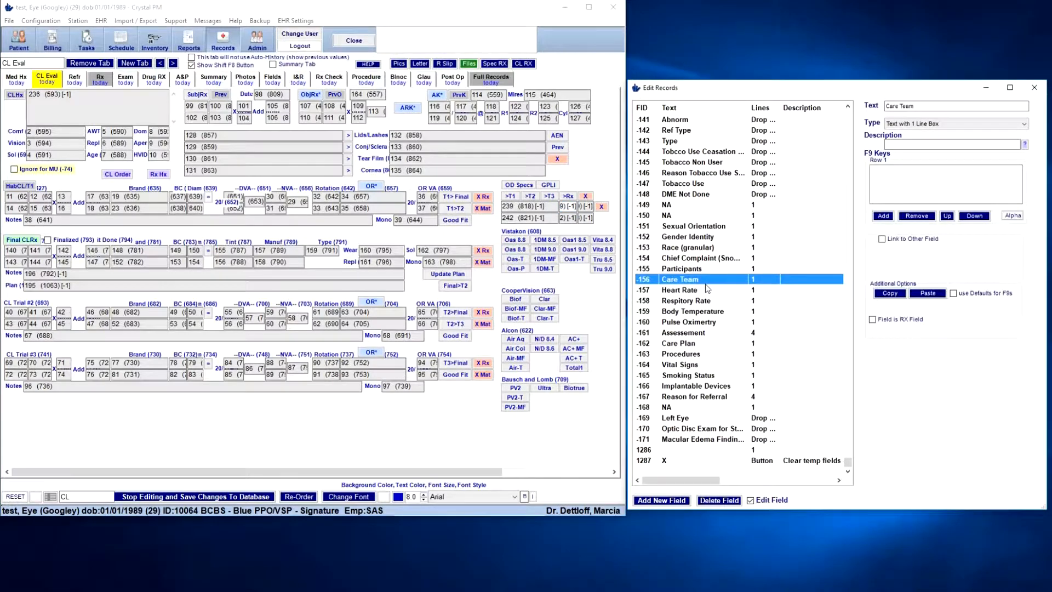
{"action": "type", "text": "598"}
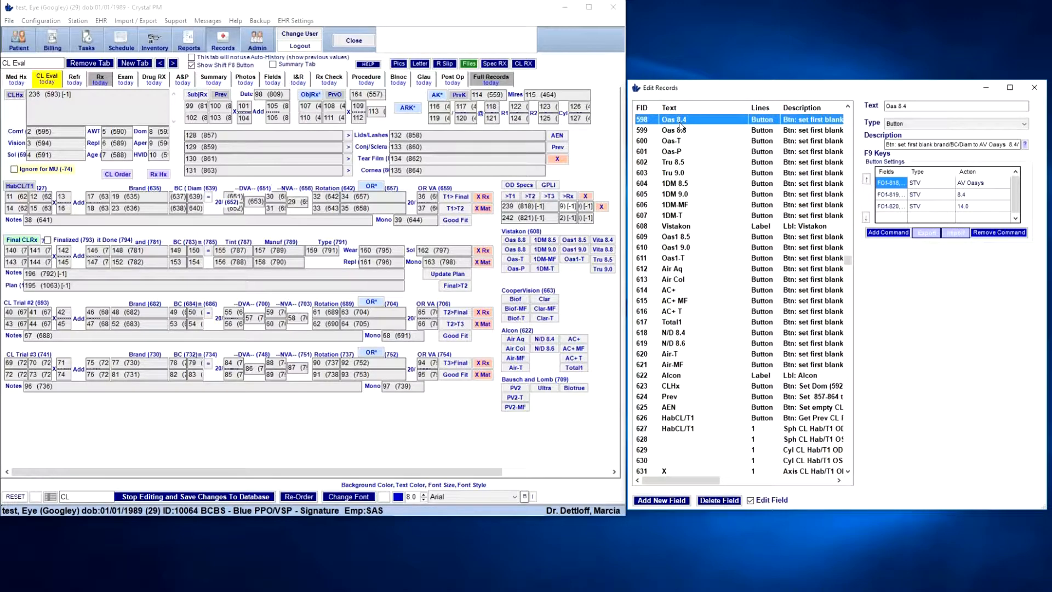
{"action": "left_click", "coordinate": [892, 183]}
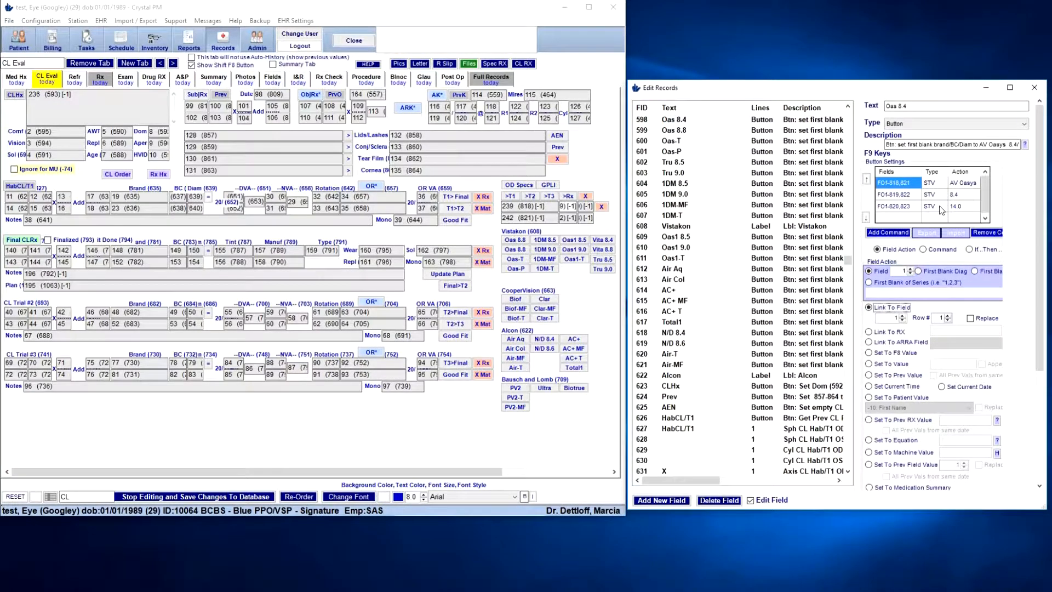
{"action": "left_click", "coordinate": [867, 283]}
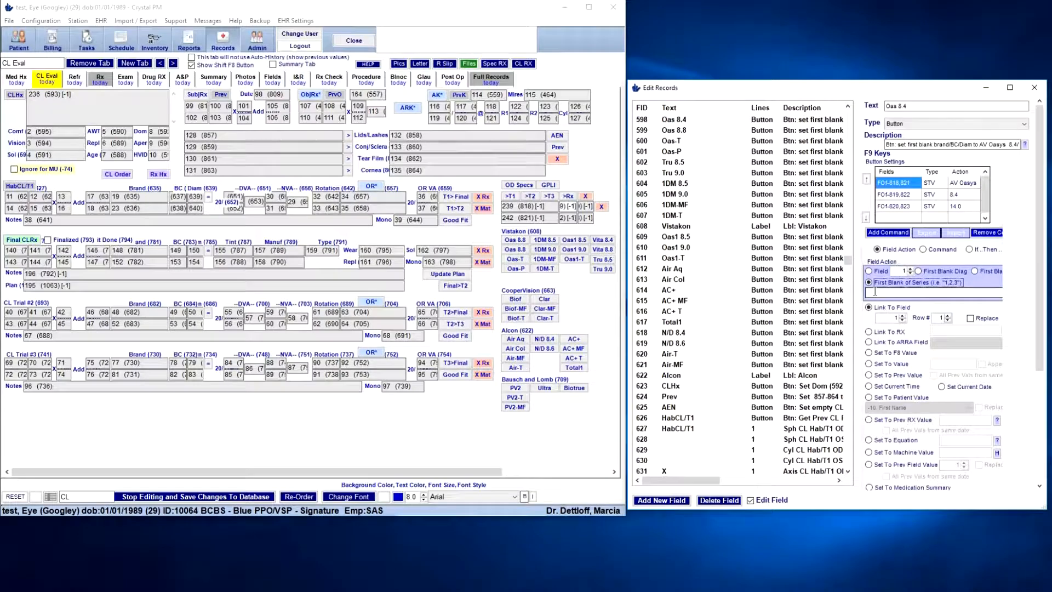
{"action": "left_click", "coordinate": [875, 292]}
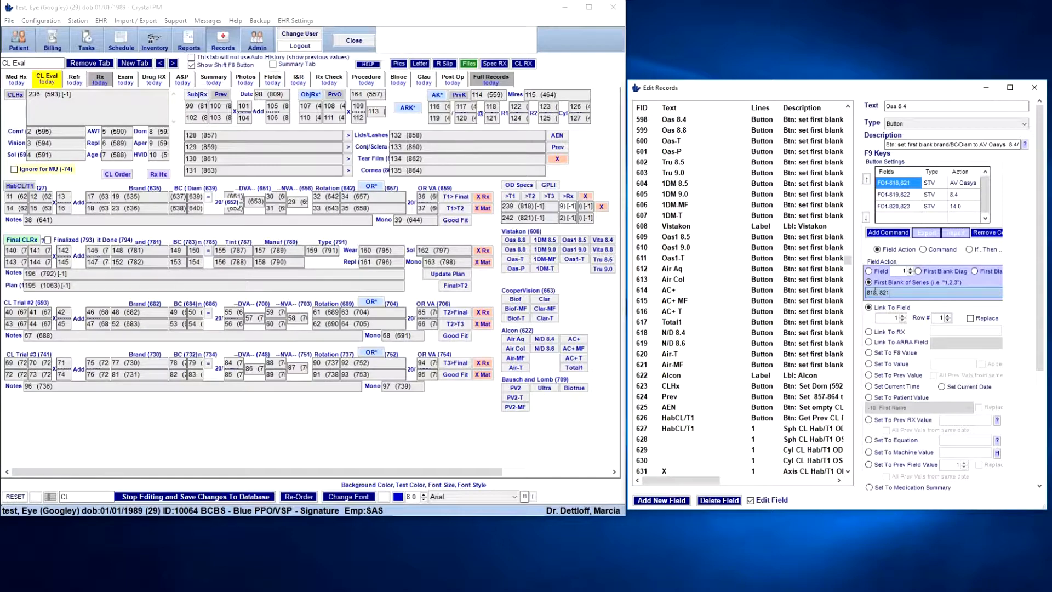
{"action": "left_click", "coordinate": [870, 365]}
{"action": "left_click", "coordinate": [870, 365]}
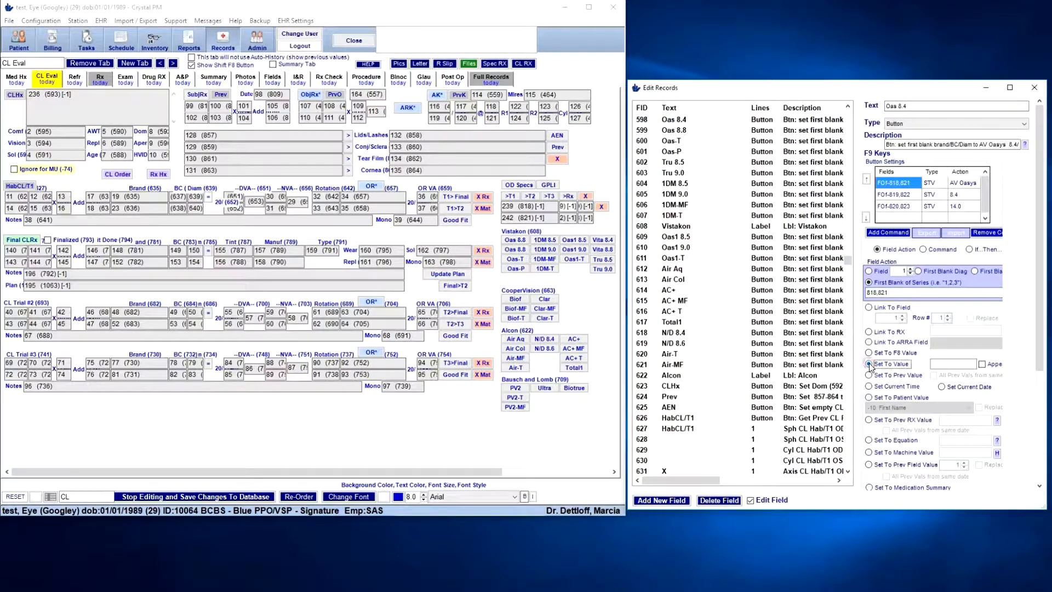
{"action": "left_click", "coordinate": [952, 364]}
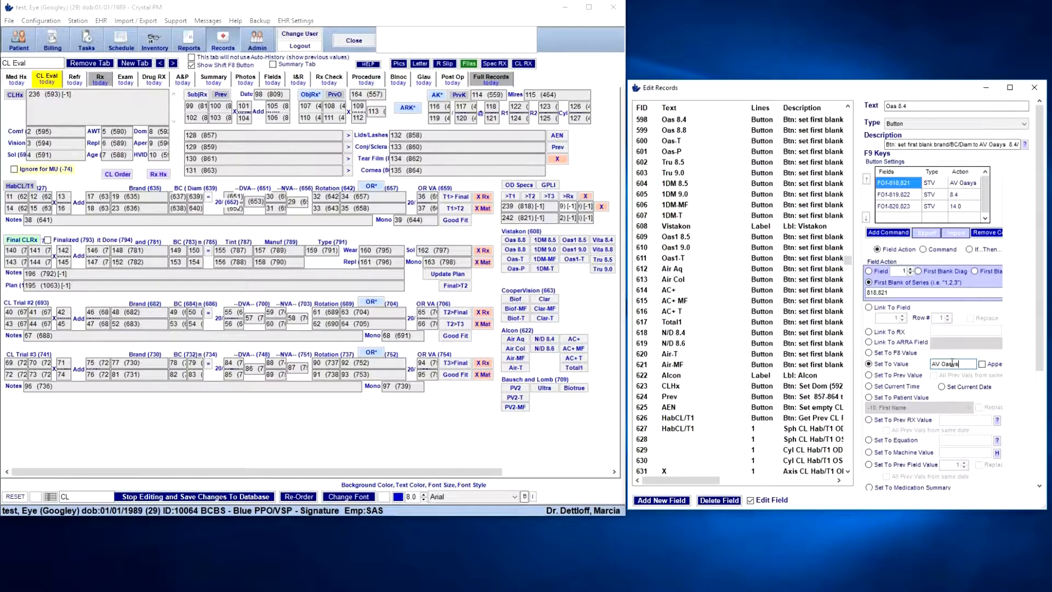
{"action": "scroll", "coordinate": [1036, 328], "scroll_direction": "down", "scroll_amount": 5}
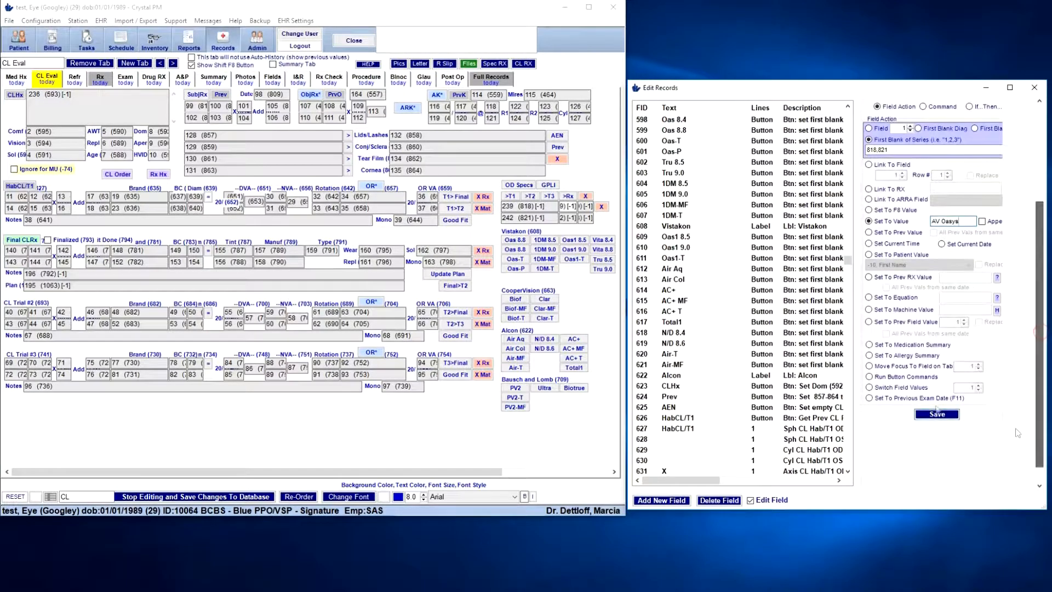
{"action": "left_click", "coordinate": [936, 415]}
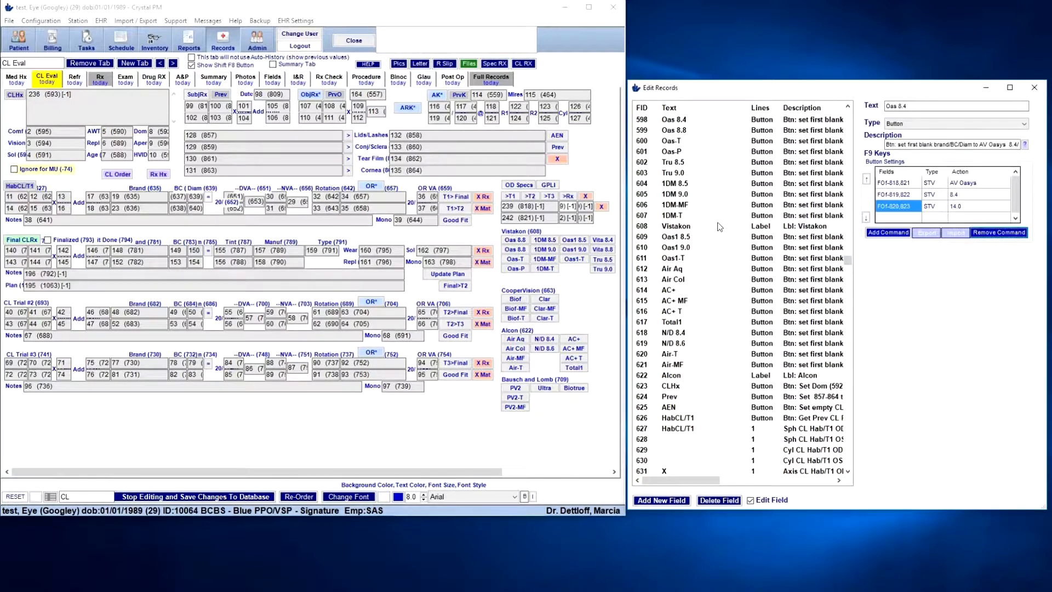
Add a new field with the text TestCL.
{"action": "left_click_drag", "start_coordinate": [849, 260], "coordinate": [866, 462]}
{"action": "left_click", "coordinate": [661, 499]}
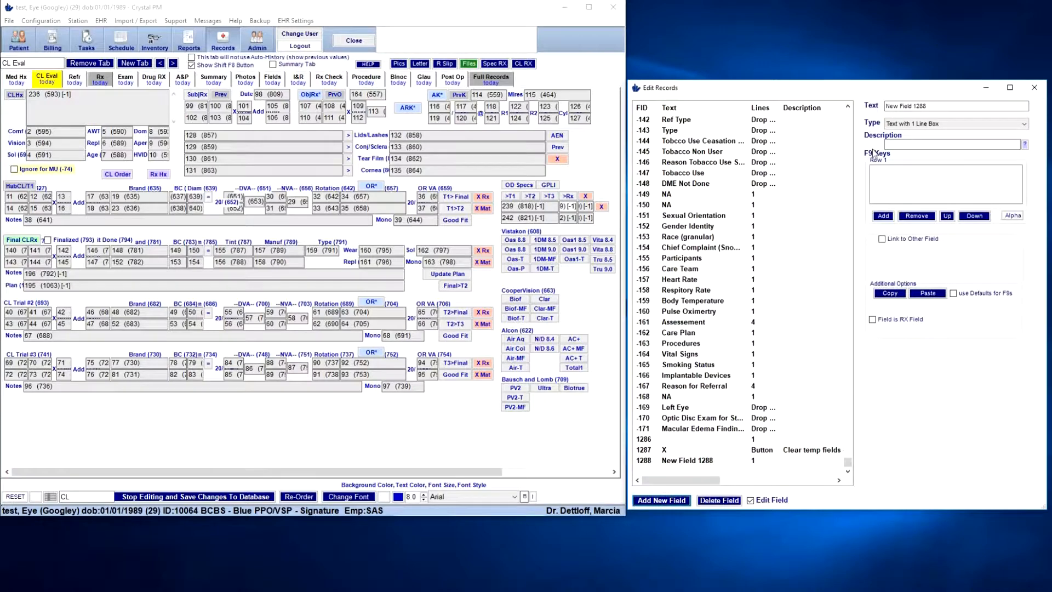
{"action": "left_click_drag", "start_coordinate": [935, 105], "coordinate": [862, 115]}
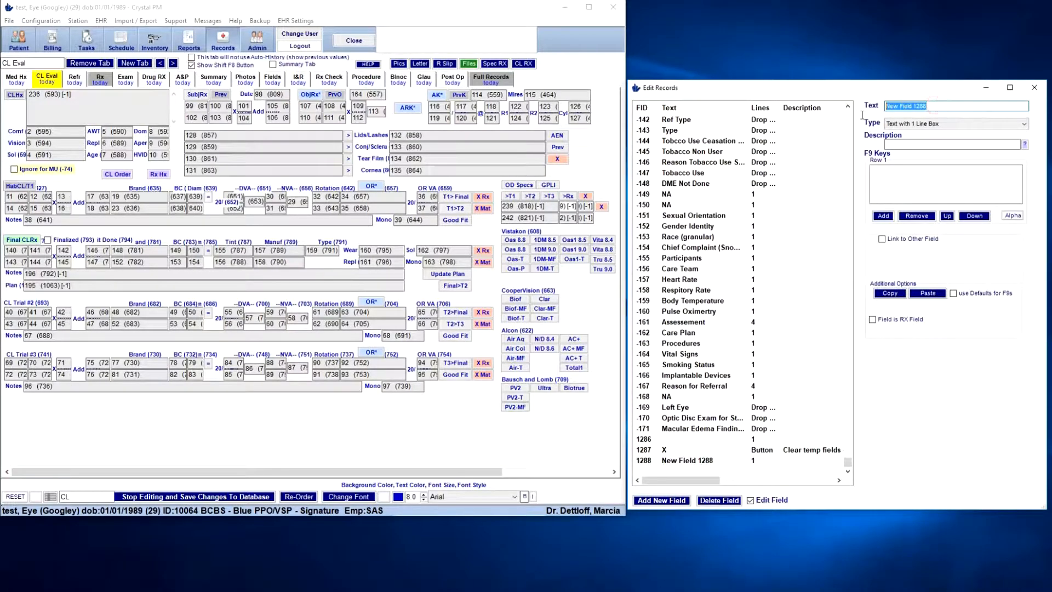
{"action": "type", "text": "TestCL"}
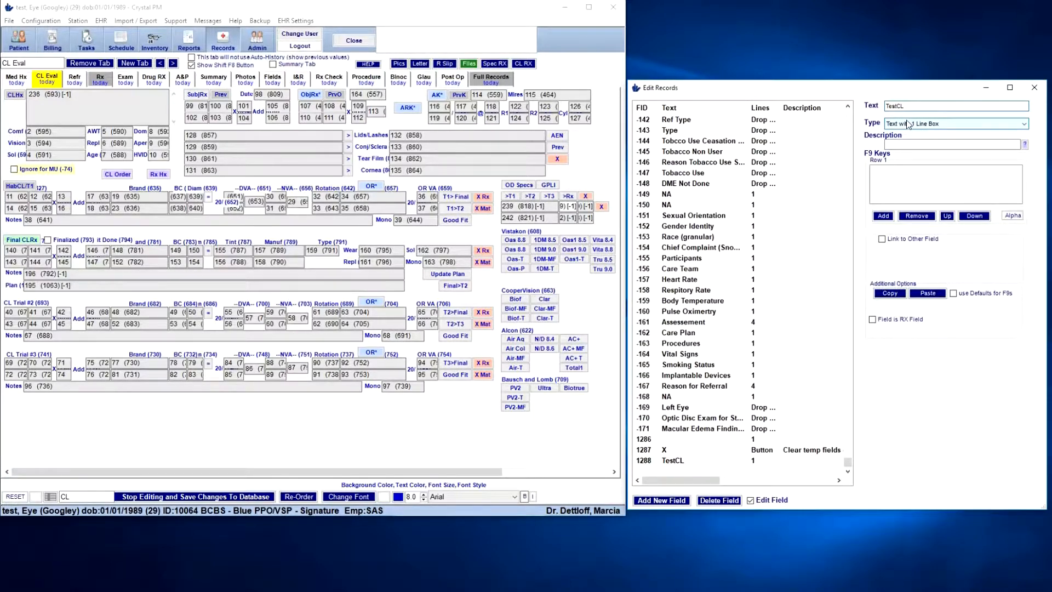
Set the TestCL field's type to Button and give it the same commands as field 598 (Oas 8.4).
{"action": "left_click_drag", "start_coordinate": [848, 462], "coordinate": [860, 379]}
{"action": "left_click", "coordinate": [664, 319]}
{"action": "type", "text": "598"}
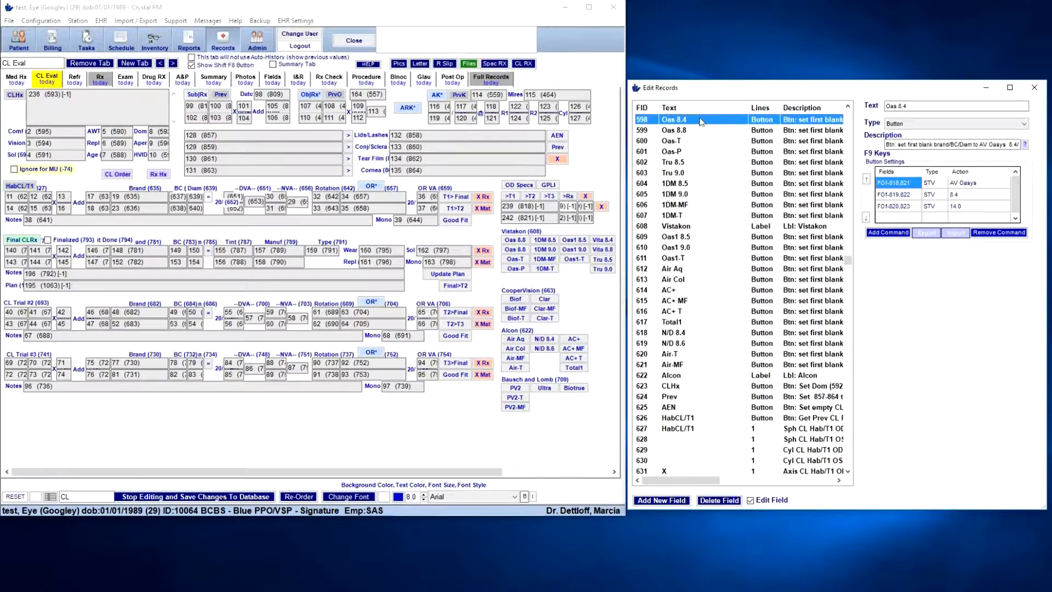
{"action": "left_click_drag", "start_coordinate": [848, 261], "coordinate": [867, 466]}
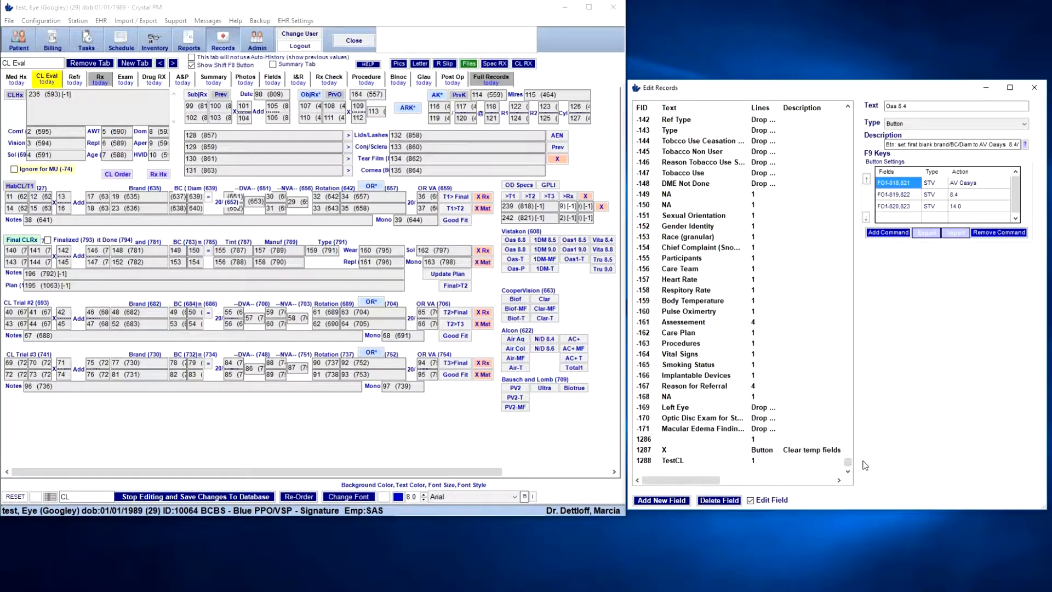
{"action": "left_click", "coordinate": [723, 461]}
{"action": "left_click", "coordinate": [942, 125]}
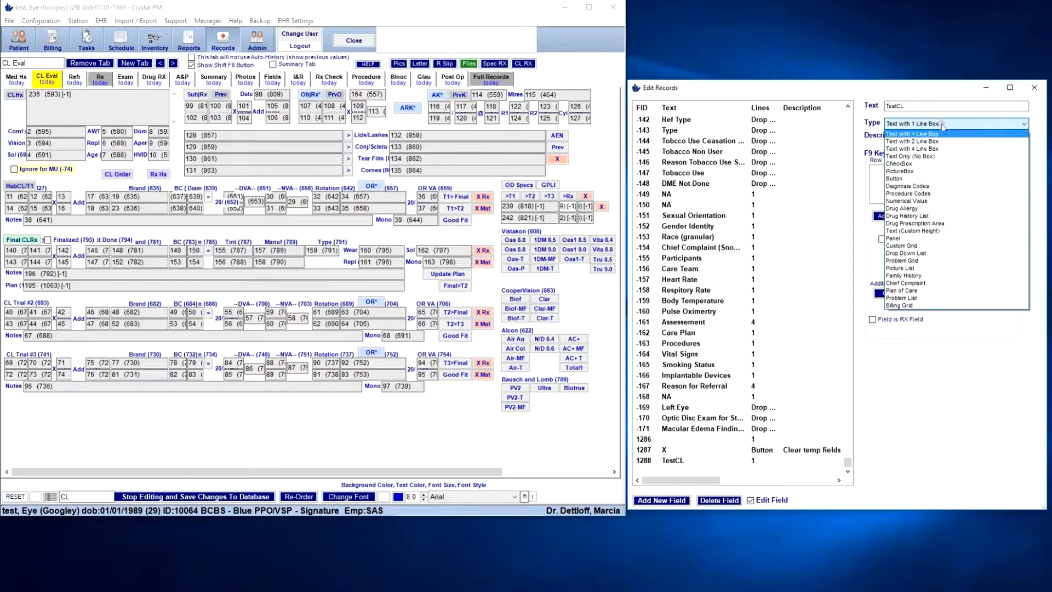
{"action": "left_click", "coordinate": [964, 184]}
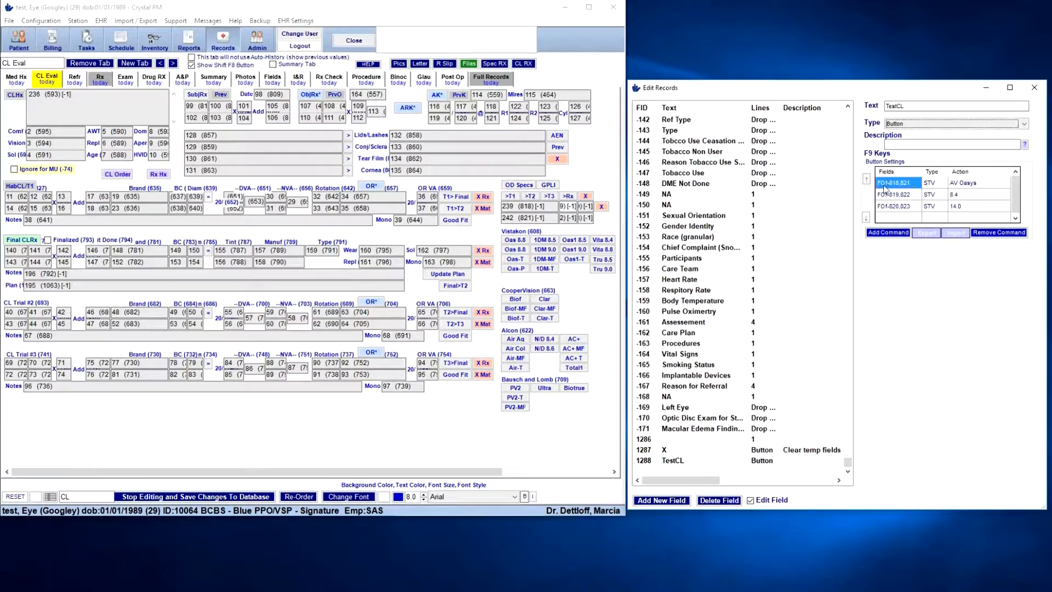
Change the three action values of the TestCL button to Test Brand, 8.2 and 14.5.
{"action": "left_click", "coordinate": [986, 185]}
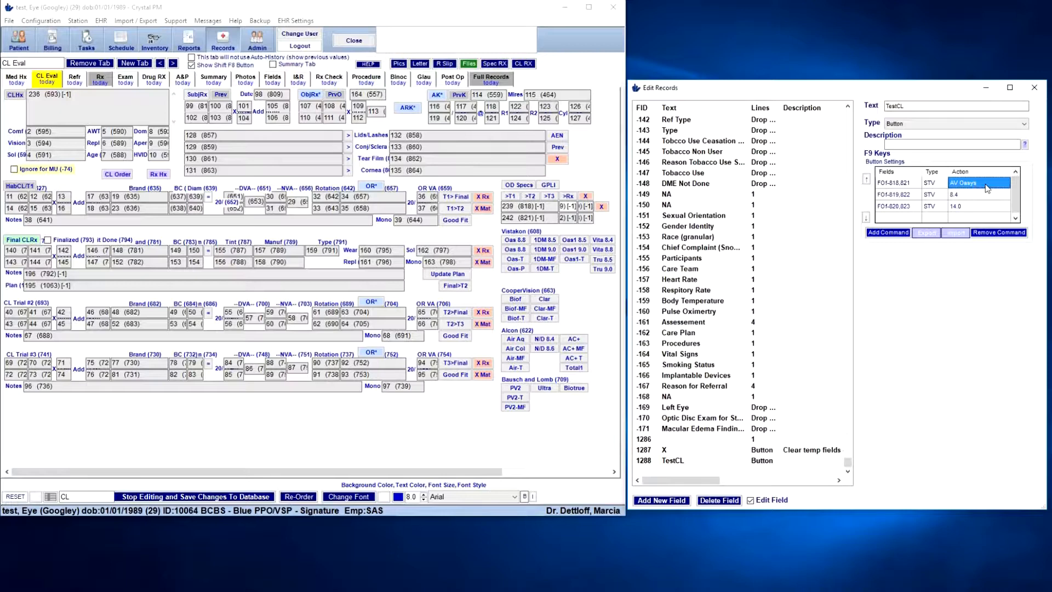
{"action": "type", "text": "Test Brand"}
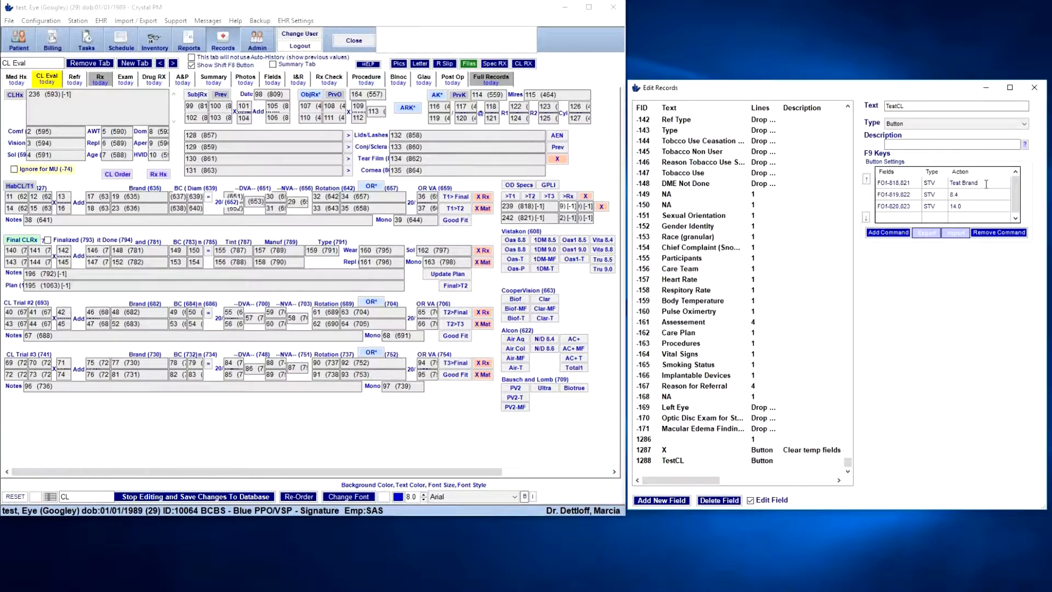
{"action": "left_click", "coordinate": [977, 195]}
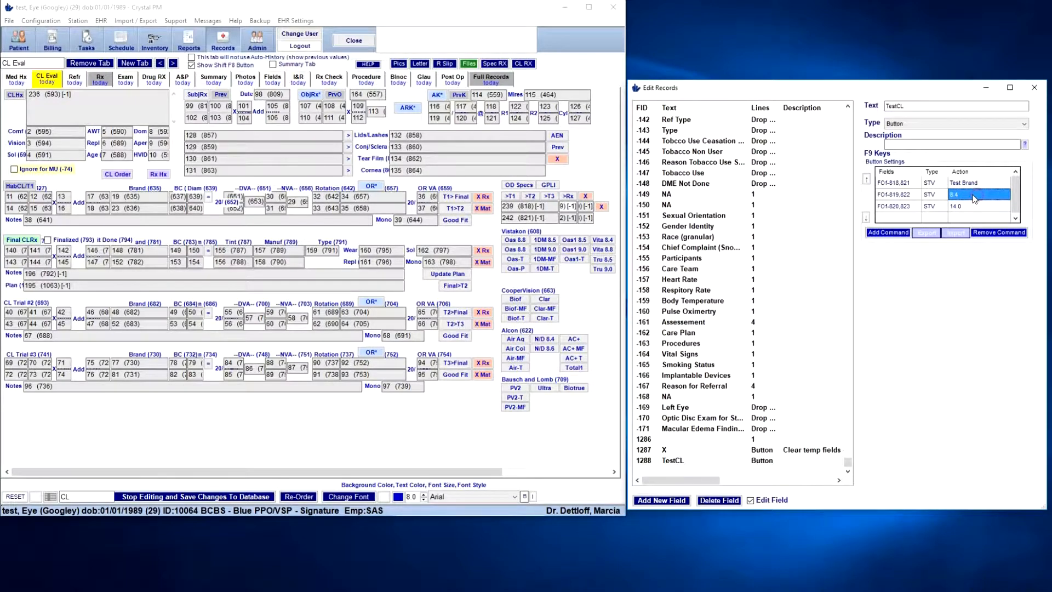
{"action": "type", "text": "8.2"}
{"action": "left_click", "coordinate": [975, 207]}
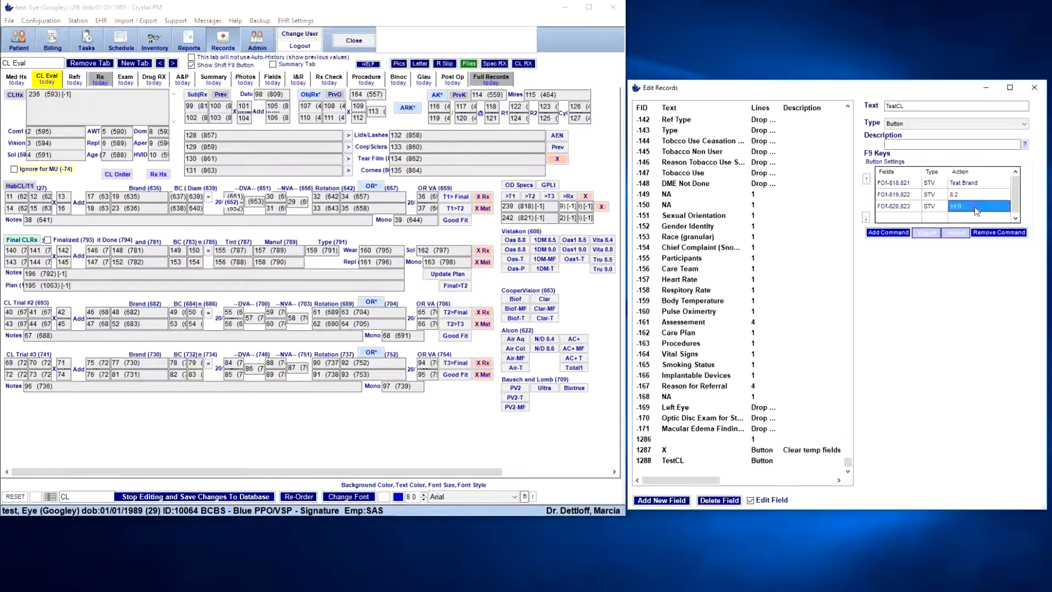
{"action": "type", "text": "14"}
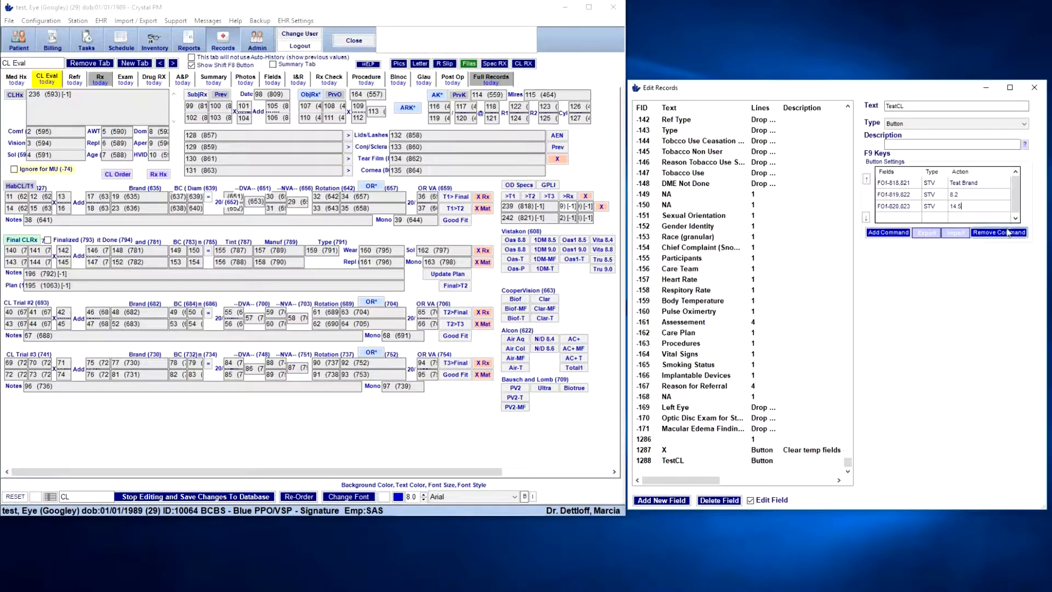
Place the TestCL button in the blank area below the Bausch and Lomb buttons, and remove it from the tab.
{"action": "left_click", "coordinate": [475, 316]}
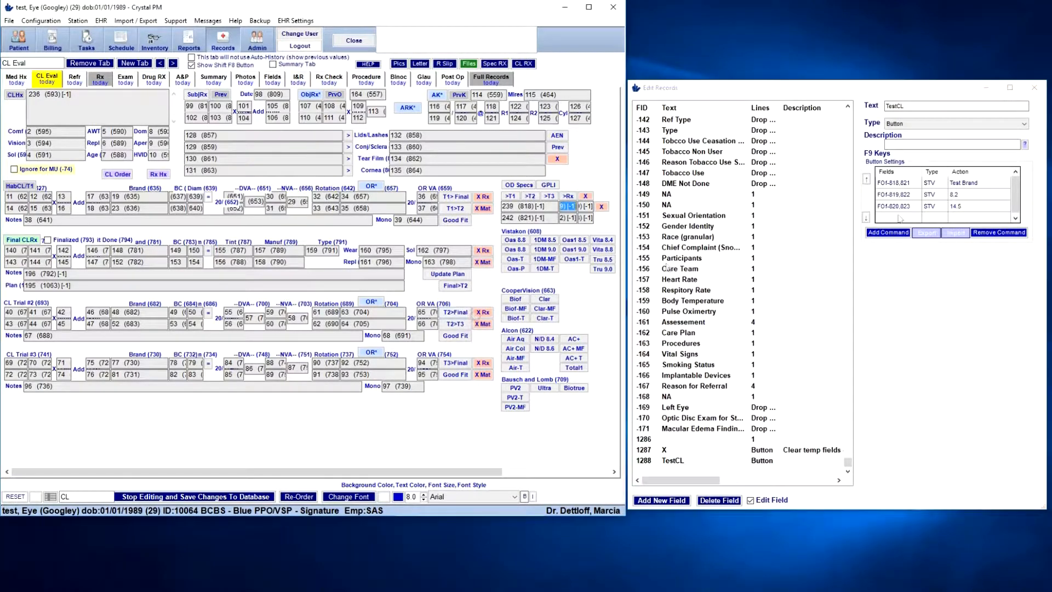
{"action": "right_click", "coordinate": [566, 410]}
{"action": "left_click", "coordinate": [573, 418]}
{"action": "left_click_drag", "start_coordinate": [589, 419], "coordinate": [550, 443]}
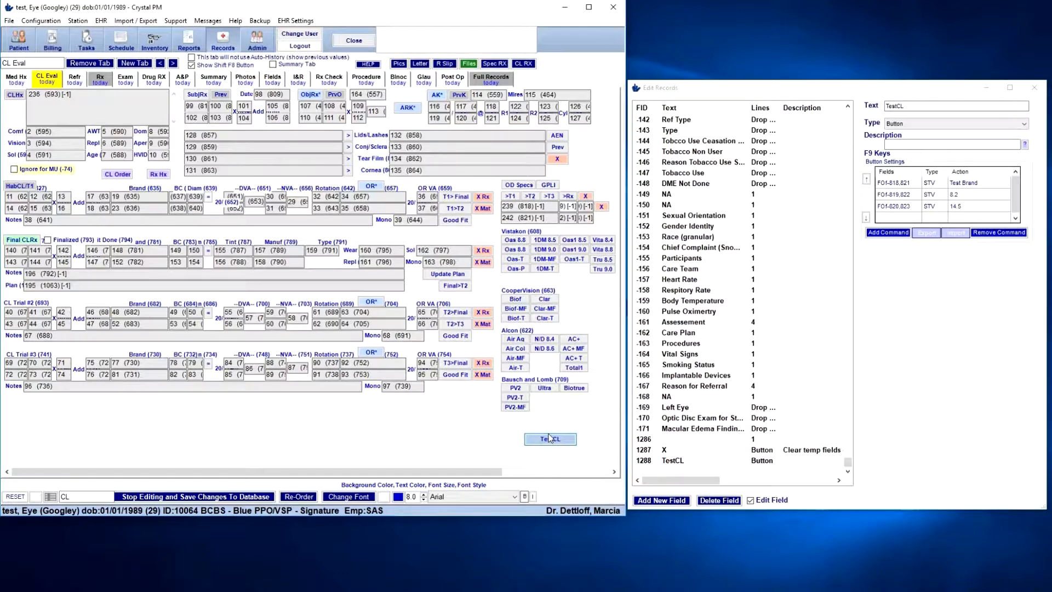
{"action": "key", "text": "Delete"}
{"action": "key", "text": "Return"}
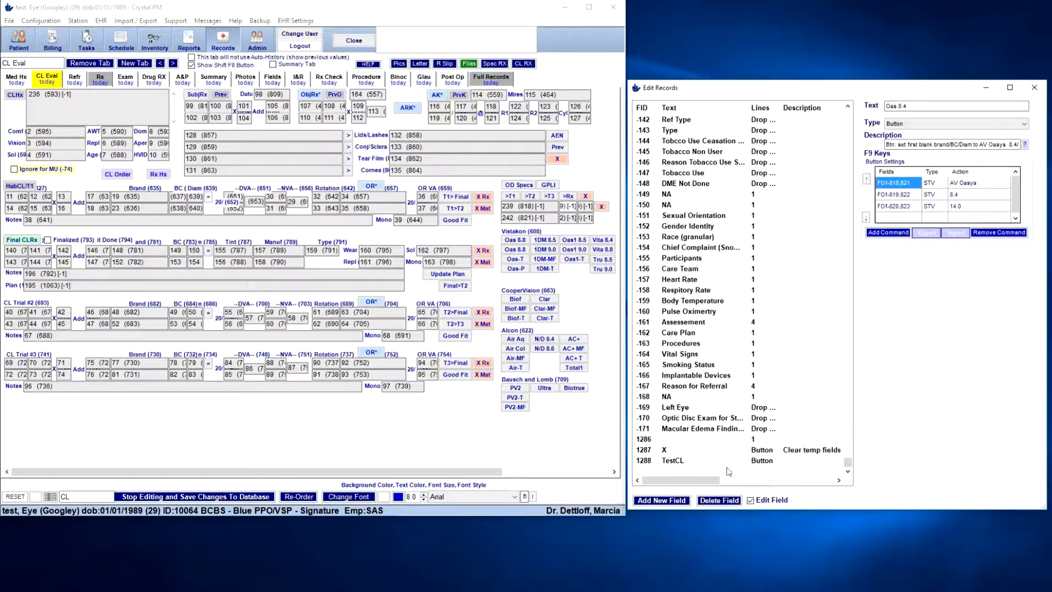
Select the TestCL field, and add another new field with the text Test 2.
{"action": "left_click", "coordinate": [693, 460]}
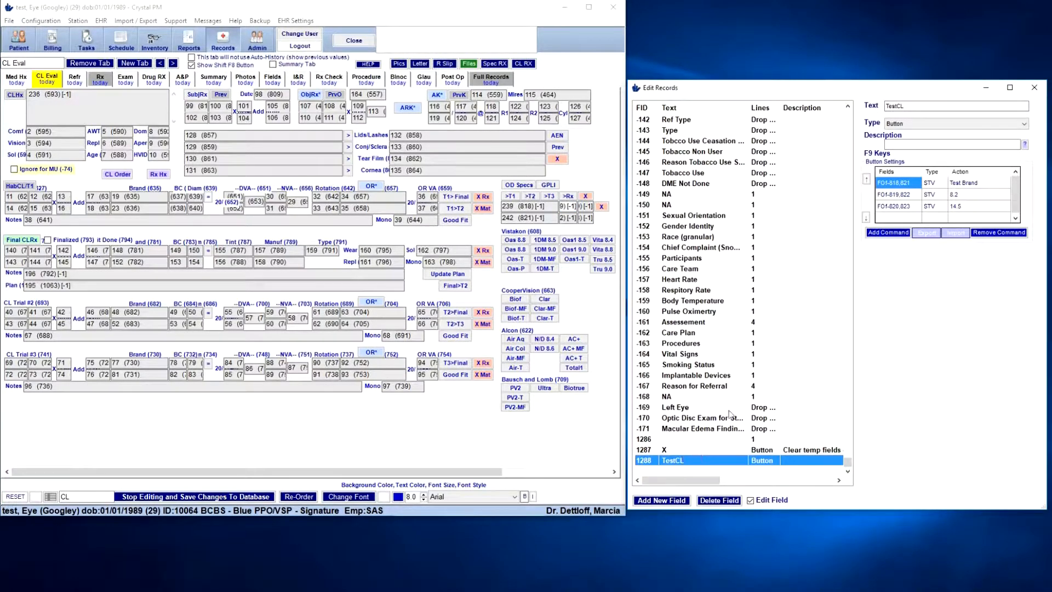
{"action": "left_click", "coordinate": [673, 501]}
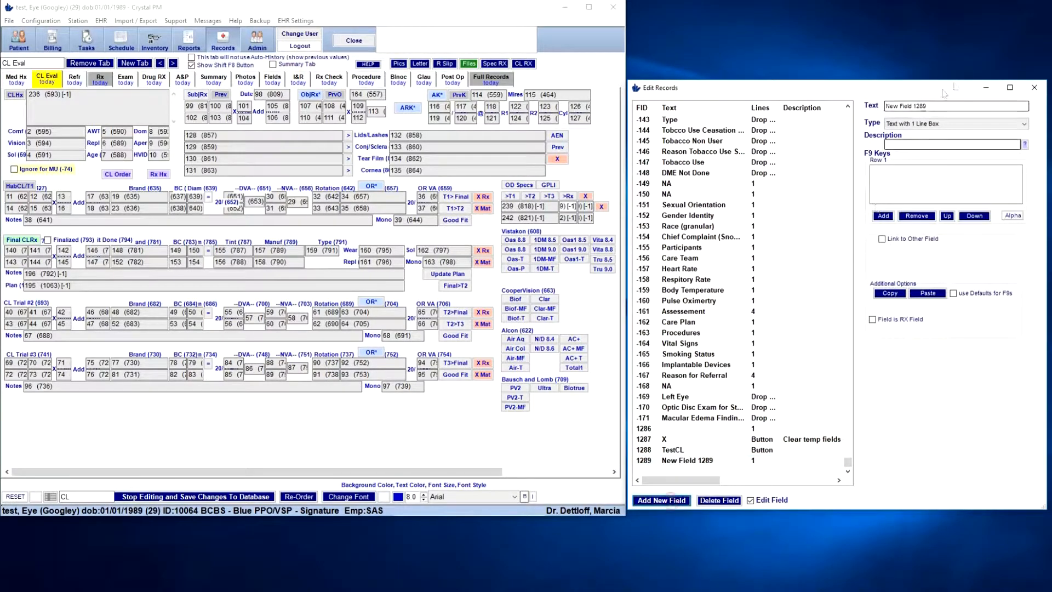
{"action": "type", "text": "Test 2"}
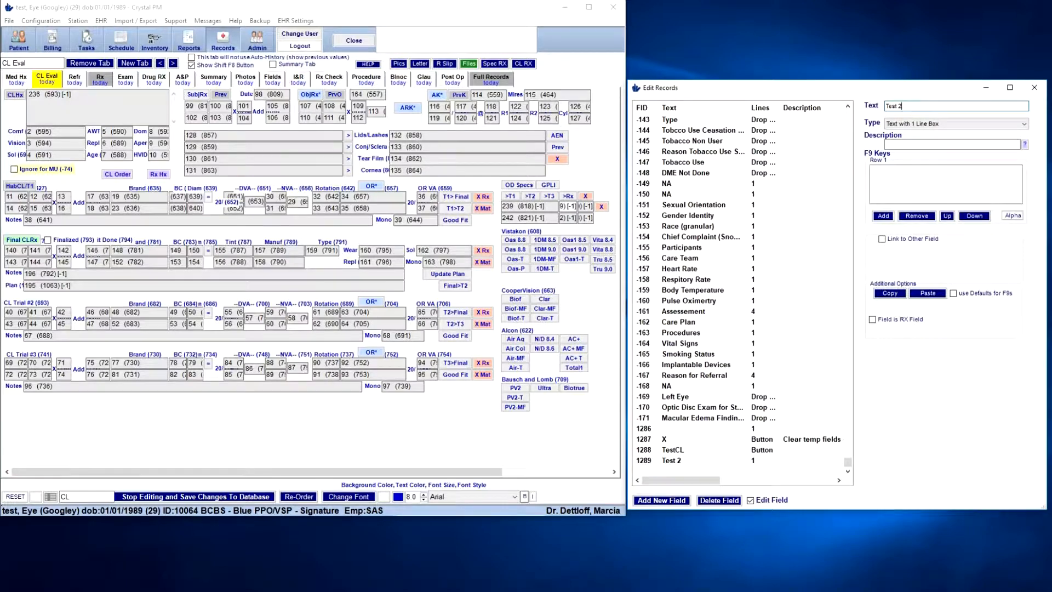
Set the Test 2 field's type to Button and give it the same commands as the TestCL button.
{"action": "left_click", "coordinate": [702, 448]}
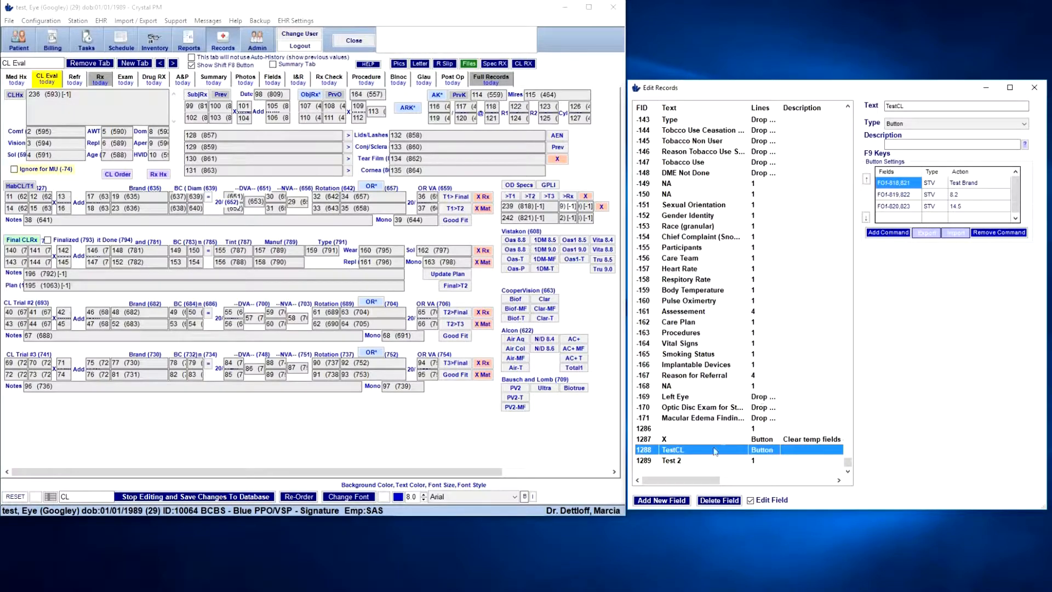
{"action": "left_click", "coordinate": [702, 460]}
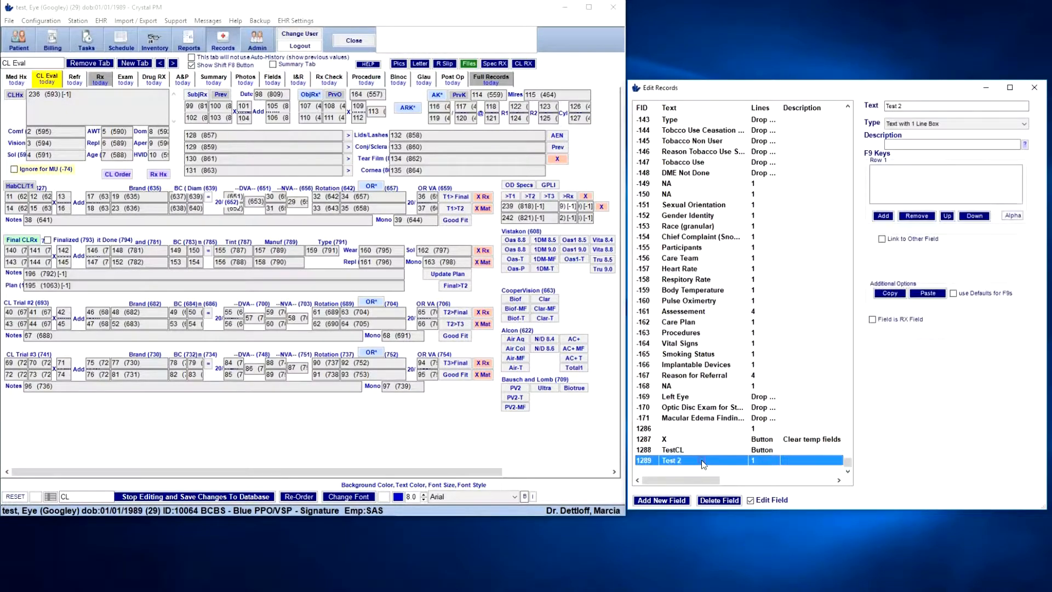
{"action": "left_click", "coordinate": [936, 127]}
{"action": "left_click", "coordinate": [976, 215]}
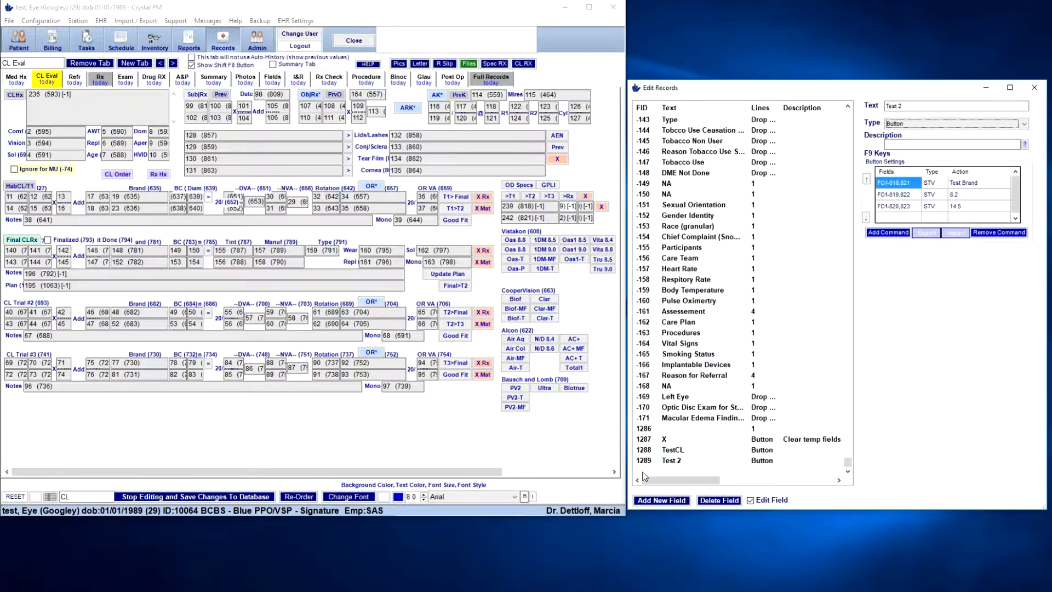
Add a new field with the text Cooper and set its type to Text Only (No Box).
{"action": "left_click", "coordinate": [654, 503]}
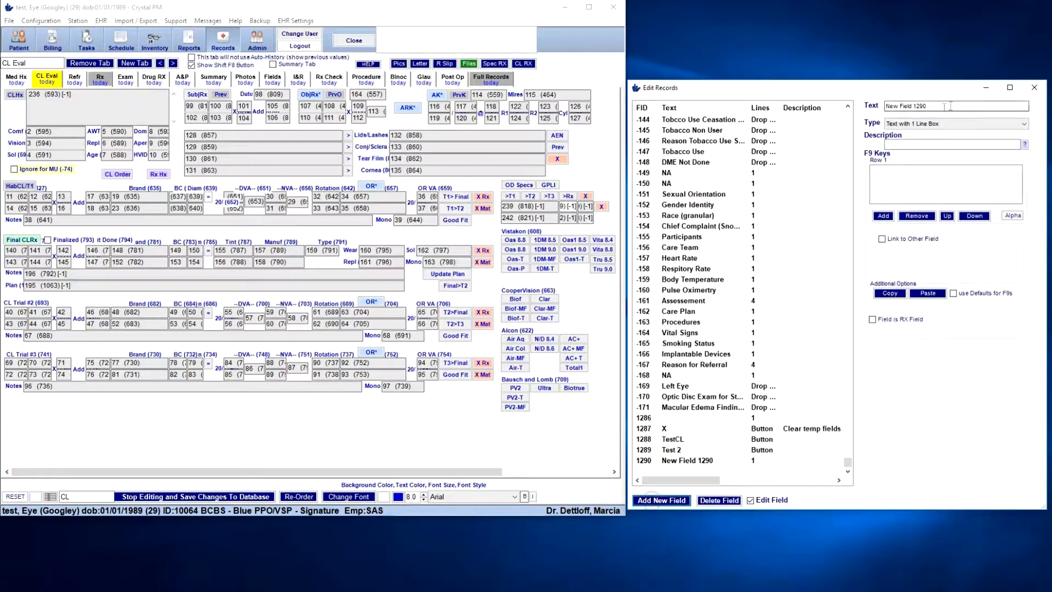
{"action": "type", "text": "Cooper"}
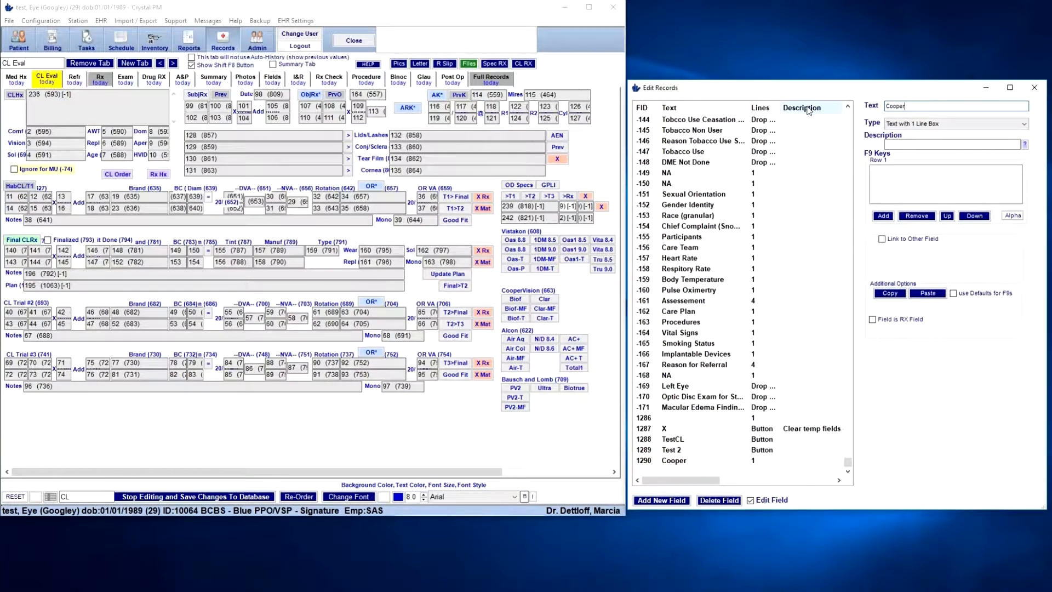
{"action": "left_click", "coordinate": [898, 122]}
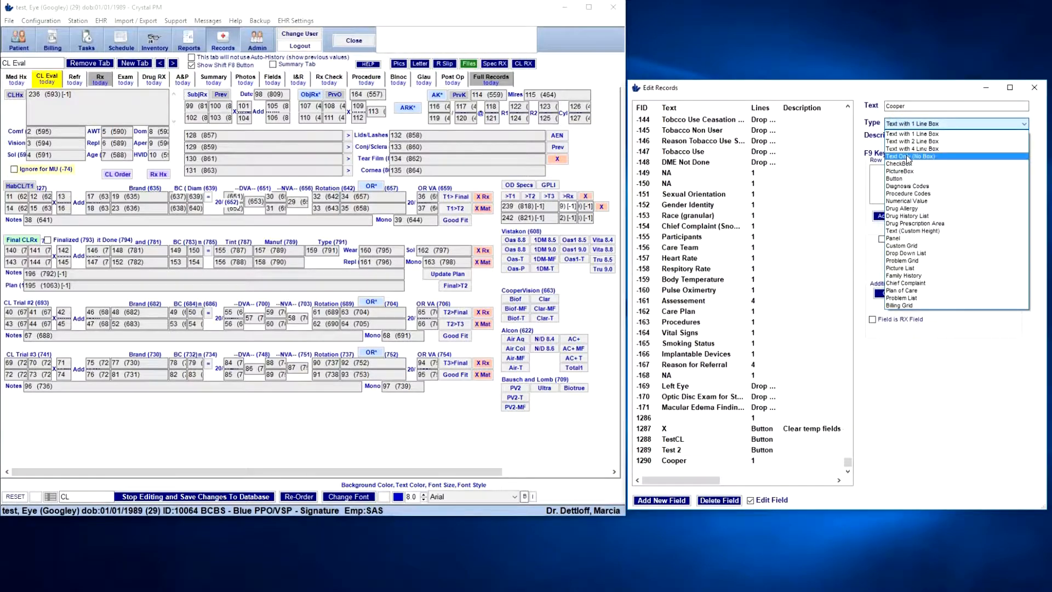
{"action": "left_click", "coordinate": [908, 156]}
Place the Cooper label in the blank area below the Bausch and Lomb buttons, and remove it from the tab.
{"action": "right_click", "coordinate": [490, 436]}
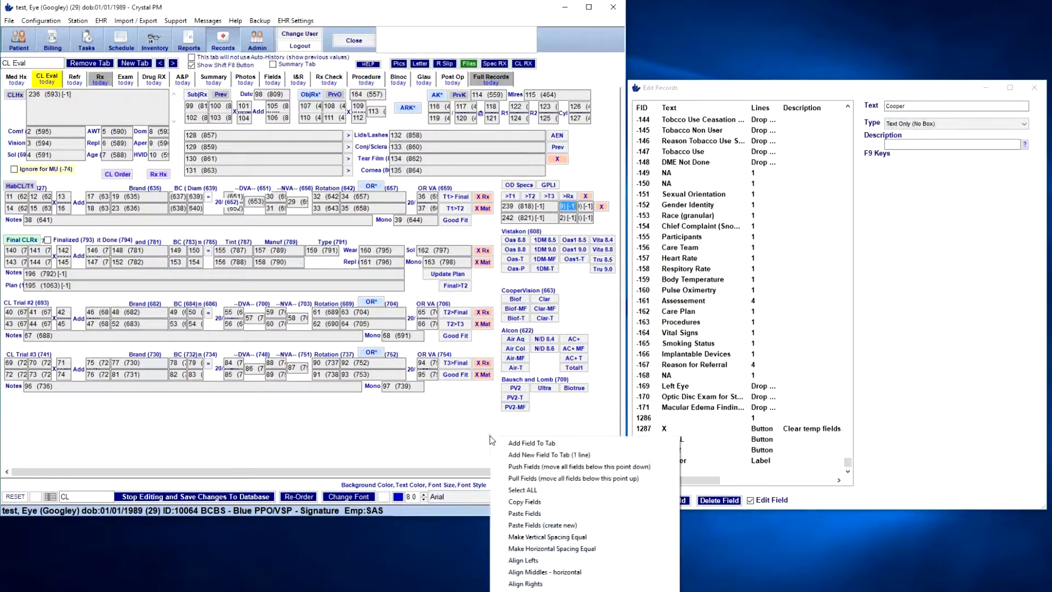
{"action": "left_click", "coordinate": [515, 443]}
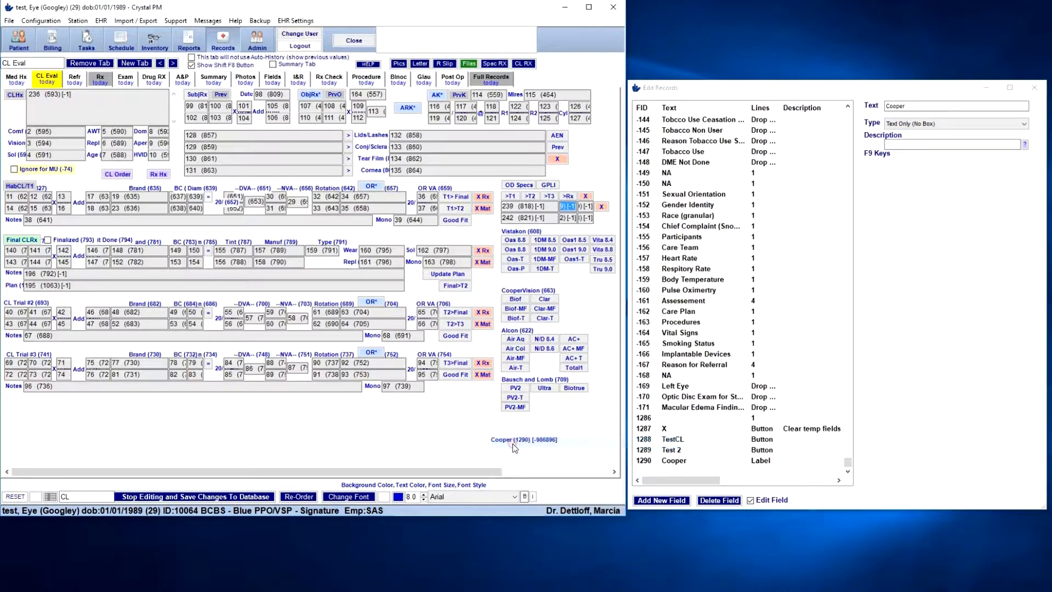
{"action": "left_click", "coordinate": [551, 441]}
{"action": "key", "text": "Delete"}
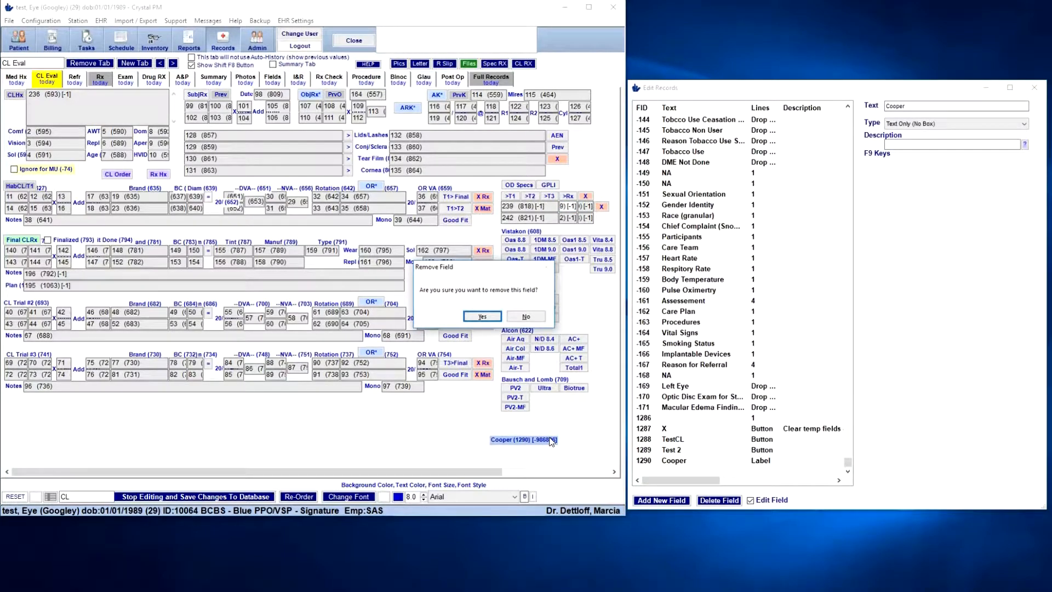
{"action": "left_click", "coordinate": [482, 316]}
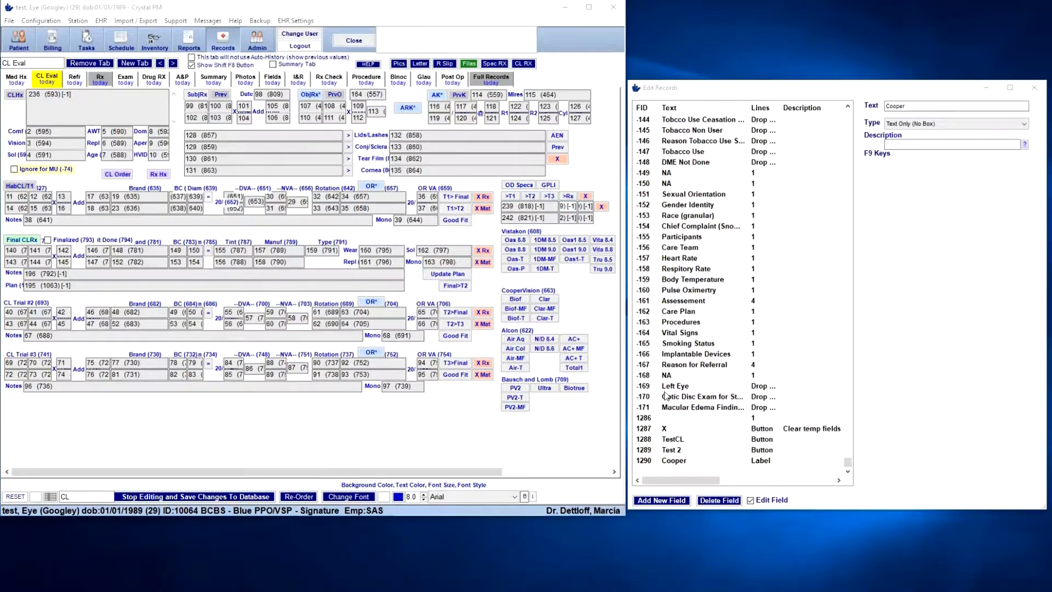
Find field 824 (>T1) in the field list and examine its button commands through to the last one.
{"action": "left_click", "coordinate": [692, 397]}
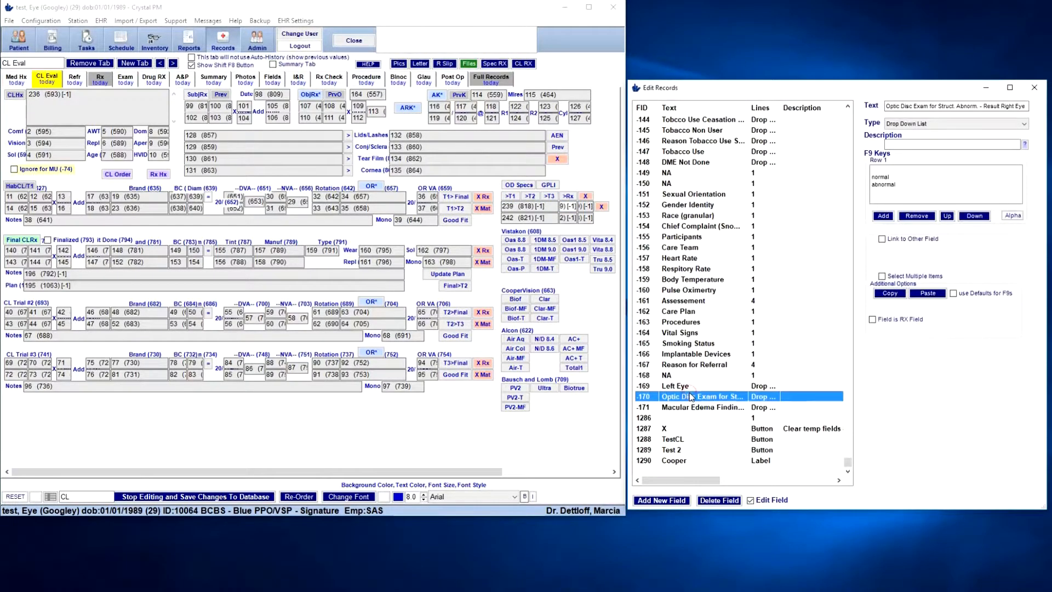
{"action": "type", "text": "824"}
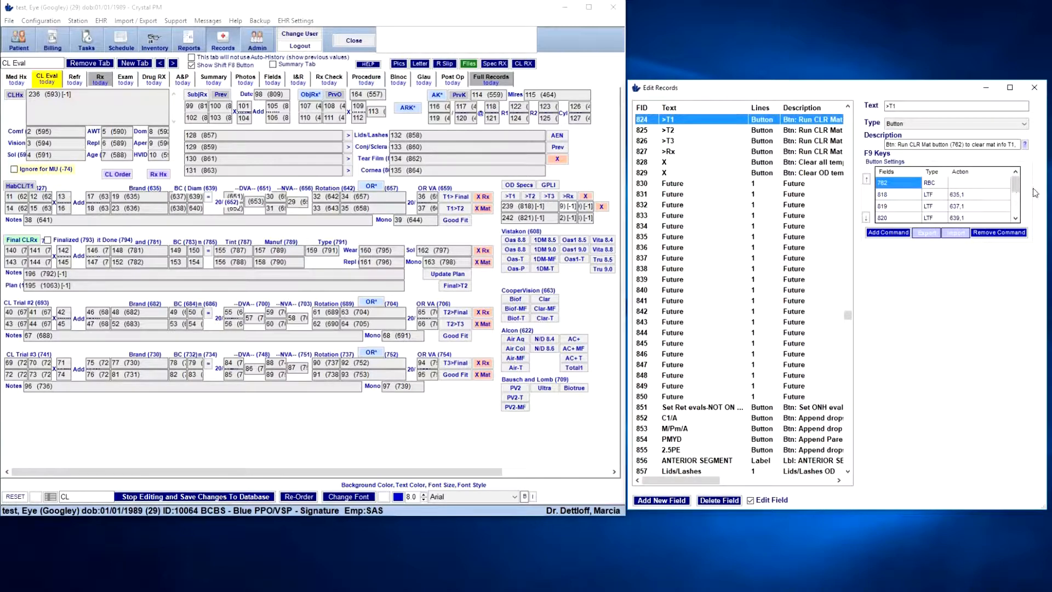
{"action": "left_click_drag", "start_coordinate": [1016, 192], "coordinate": [1017, 215]}
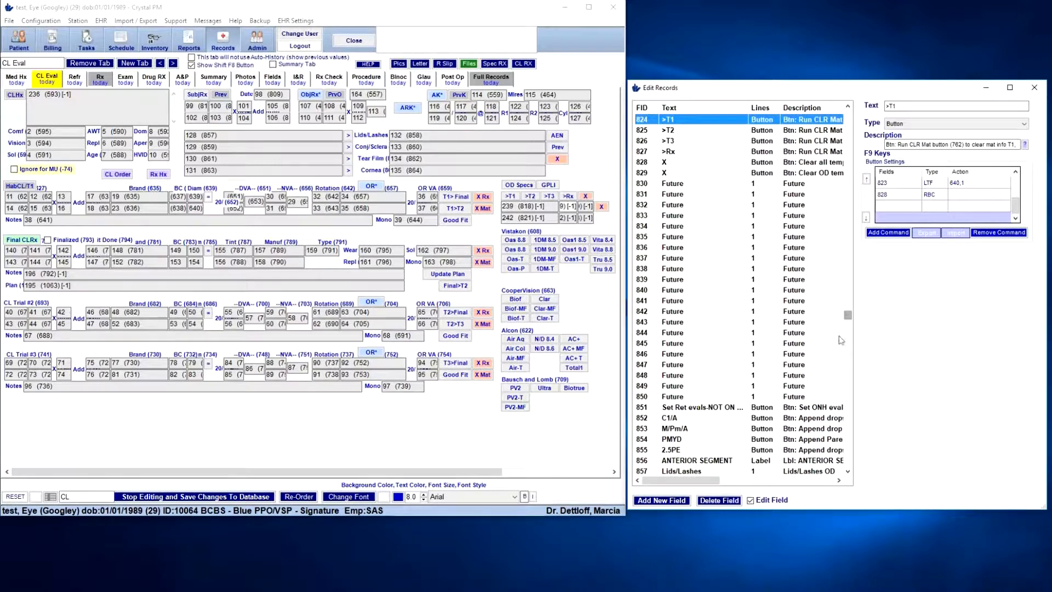
Add a new field with the text T1, type Button and the description "send values to T1".
{"action": "left_click_drag", "start_coordinate": [848, 316], "coordinate": [855, 468]}
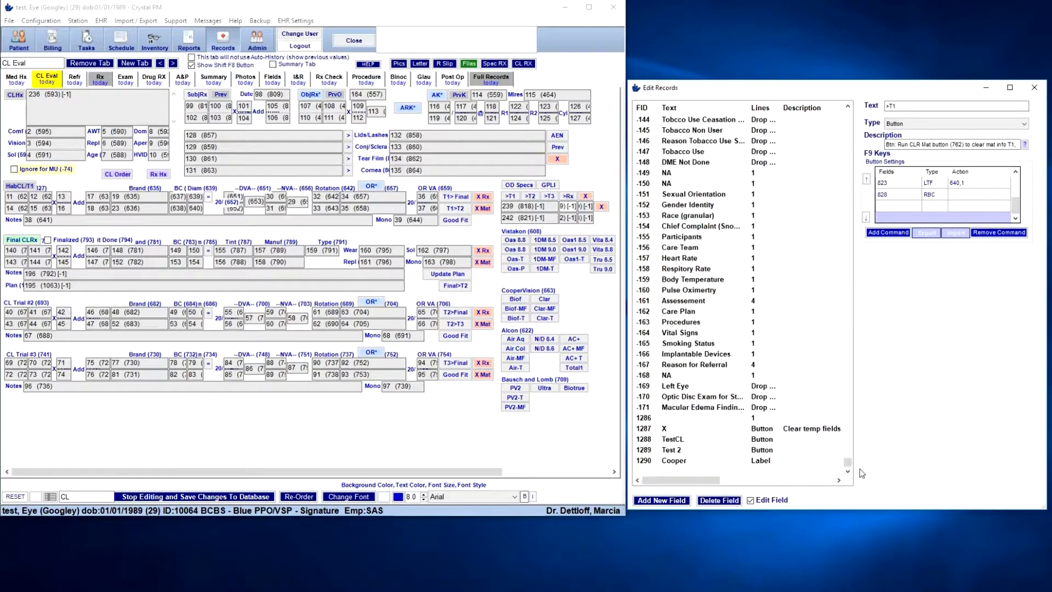
{"action": "left_click", "coordinate": [661, 500]}
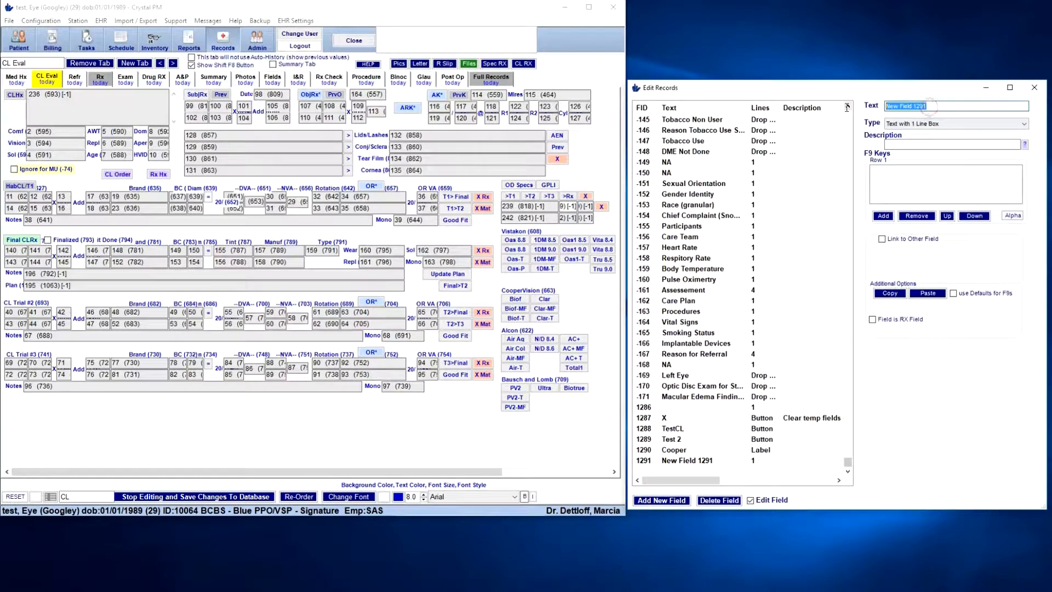
{"action": "type", "text": "T1"}
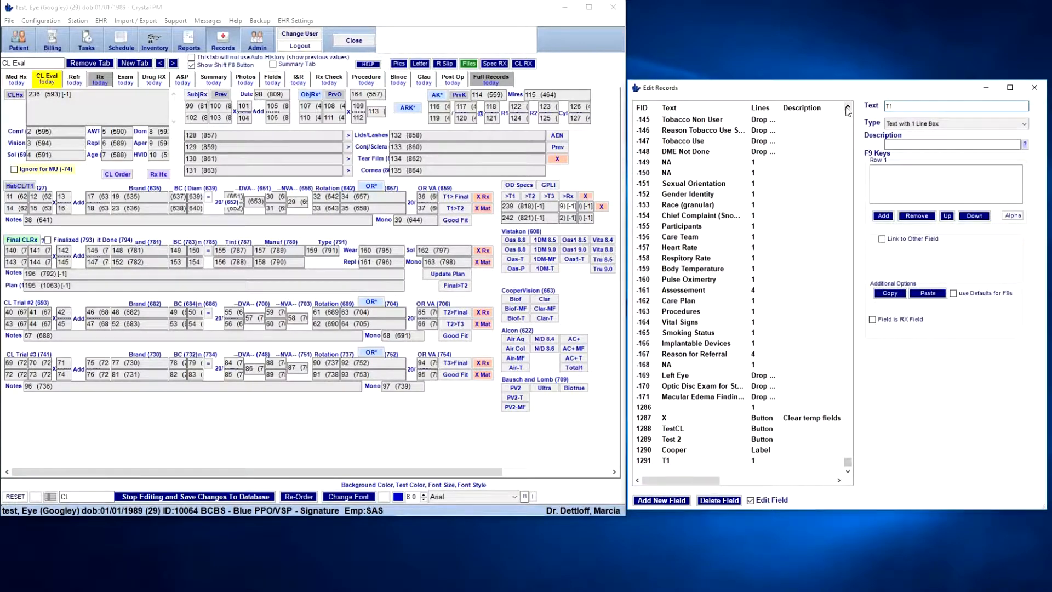
{"action": "left_click", "coordinate": [929, 123]}
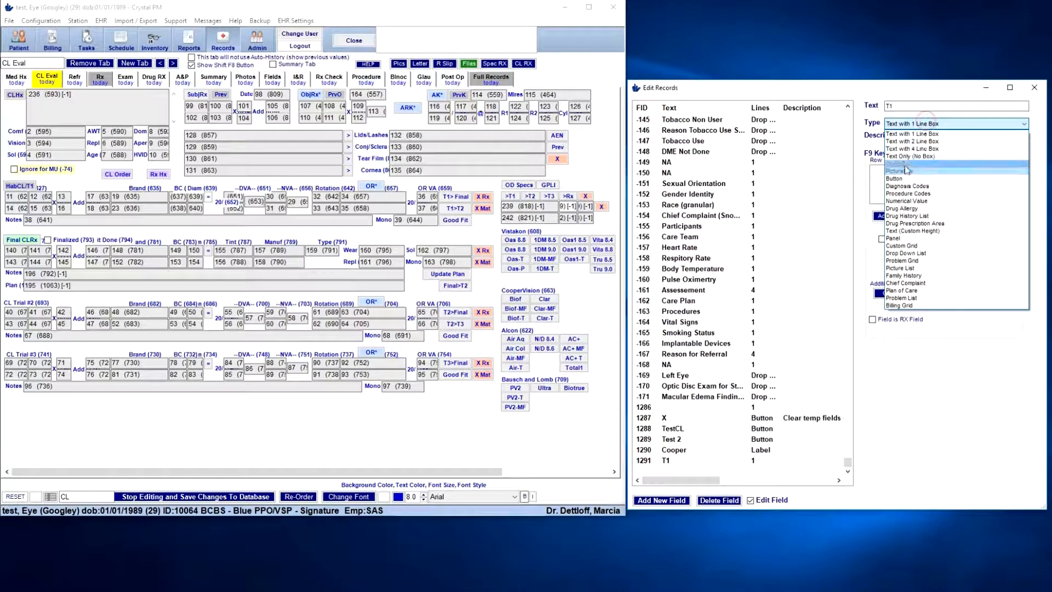
{"action": "left_click", "coordinate": [899, 178]}
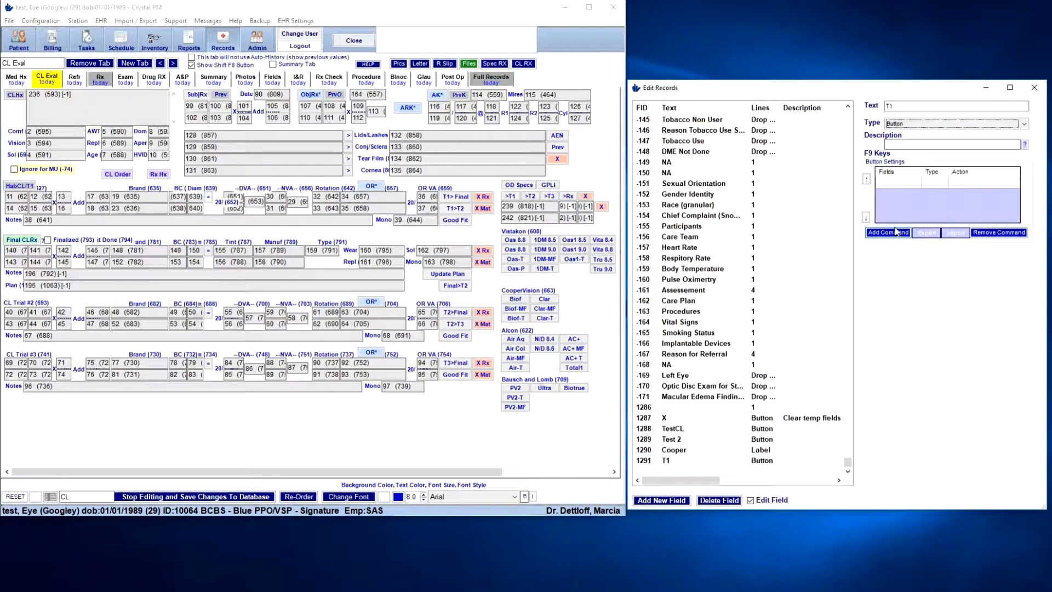
{"action": "left_click", "coordinate": [899, 145]}
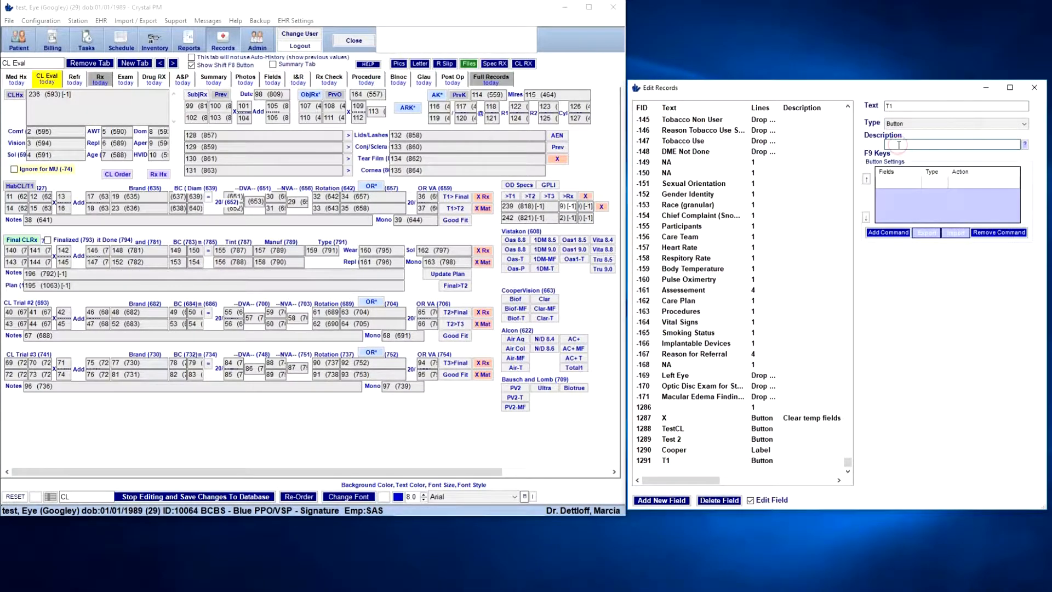
{"action": "type", "text": "send values to T1"}
Add a Set To Value command to the T1 button that sets field 635 to an empty value.
{"action": "left_click", "coordinate": [888, 233]}
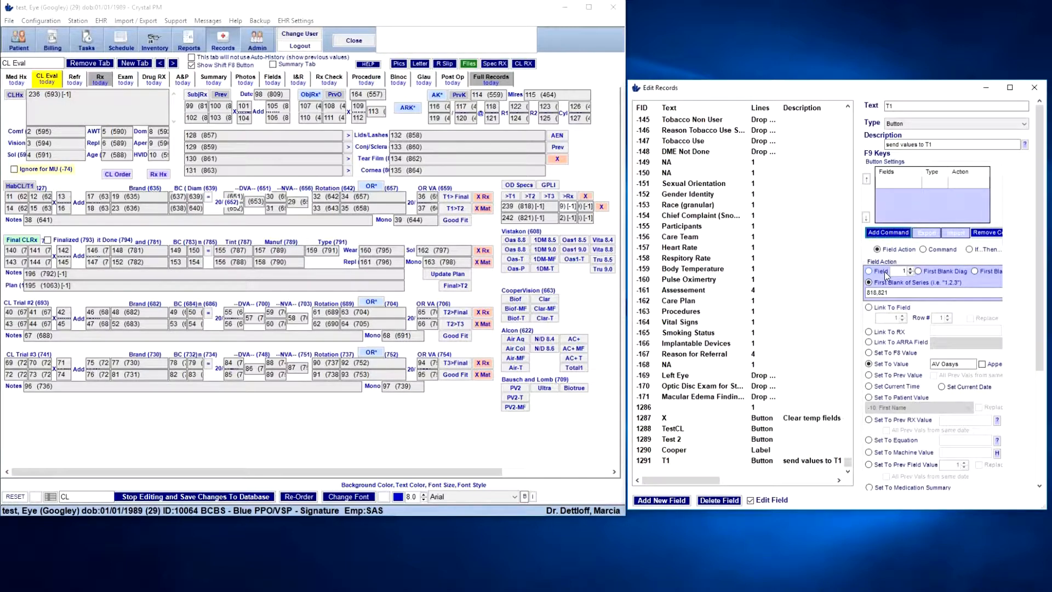
{"action": "left_click", "coordinate": [898, 270]}
{"action": "left_click", "coordinate": [871, 271]}
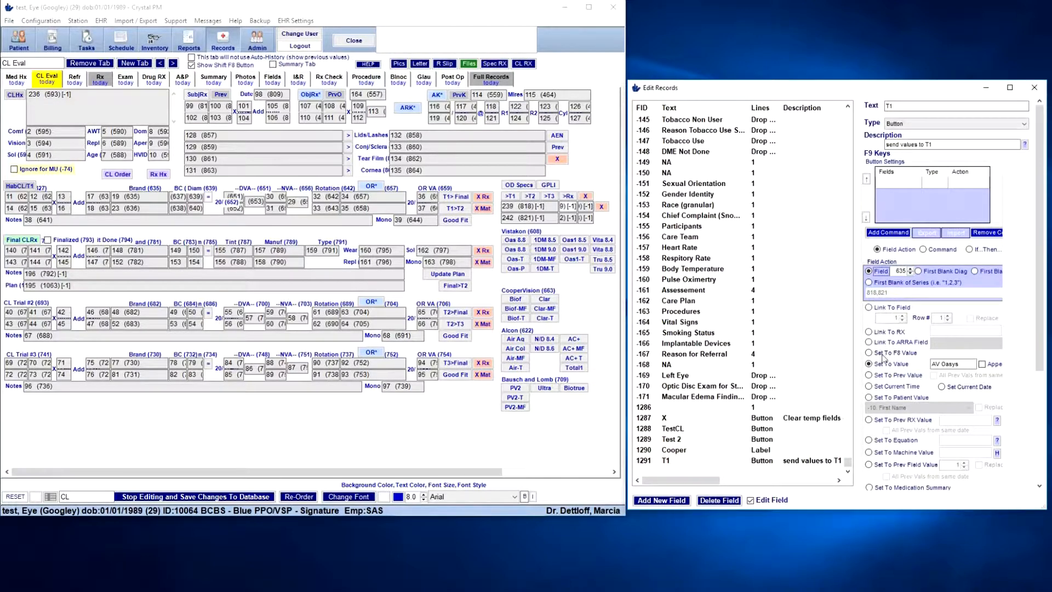
{"action": "left_click", "coordinate": [956, 363]}
{"action": "left_click_drag", "start_coordinate": [960, 363], "coordinate": [921, 359]}
{"action": "key", "text": "BackSpace"}
{"action": "left_click_drag", "start_coordinate": [1039, 360], "coordinate": [1038, 443]}
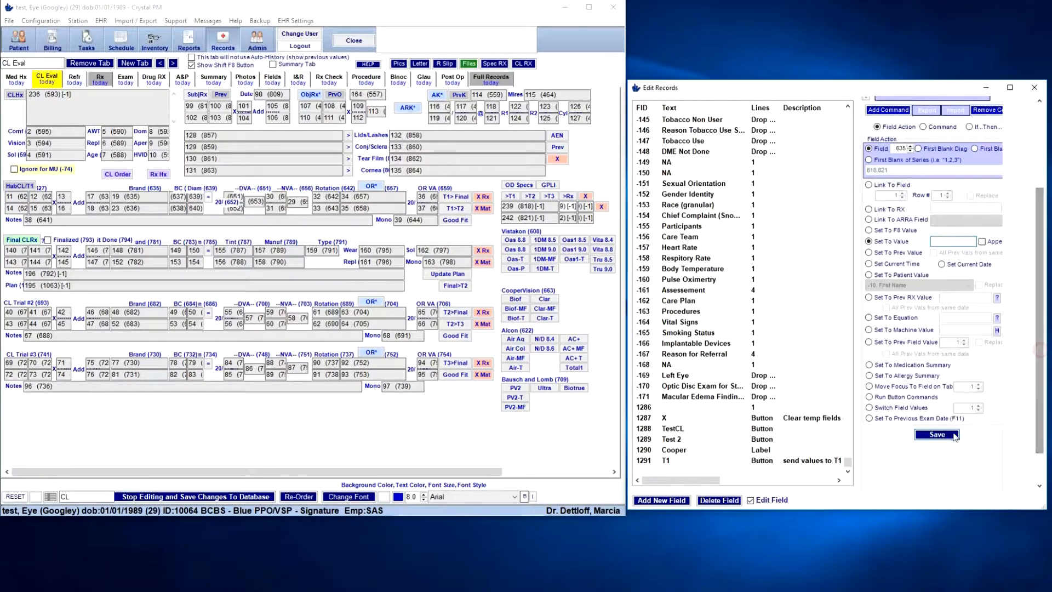
{"action": "left_click", "coordinate": [951, 433]}
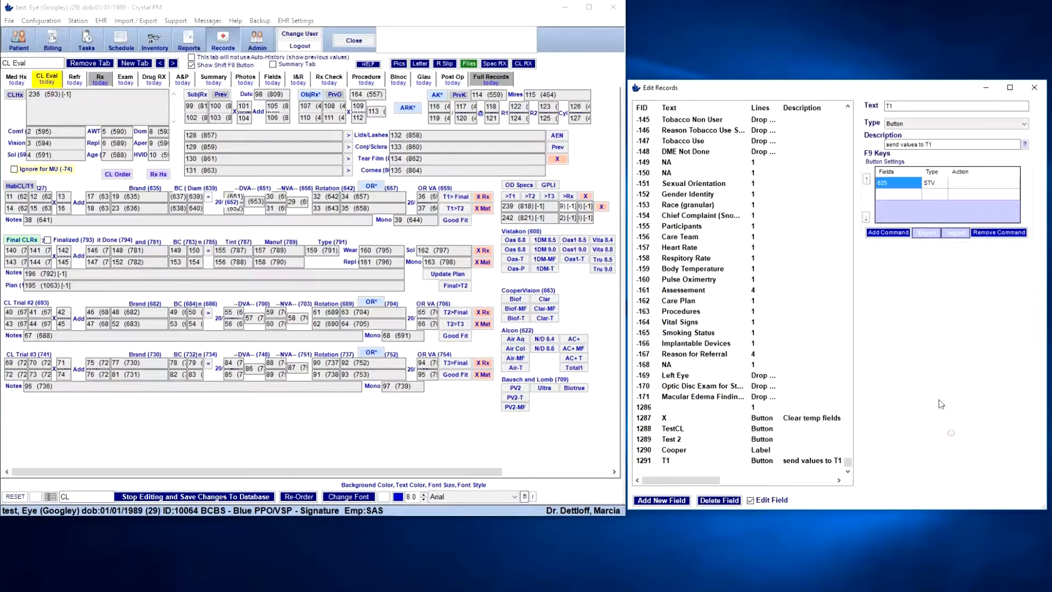
Enter a second command row for field 636 with type STV and an empty action.
{"action": "left_click", "coordinate": [902, 194]}
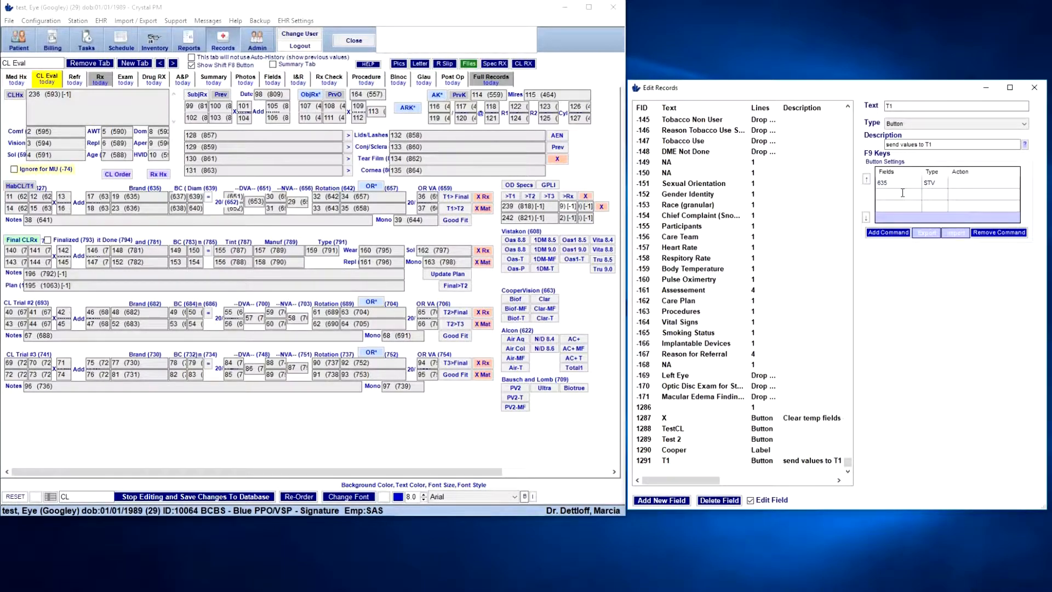
{"action": "left_click", "coordinate": [934, 194]}
{"action": "type", "text": "STV"}
Add a Link To Field command from field 818 to field 635, row 1, with Replace enabled.
{"action": "left_click", "coordinate": [889, 232]}
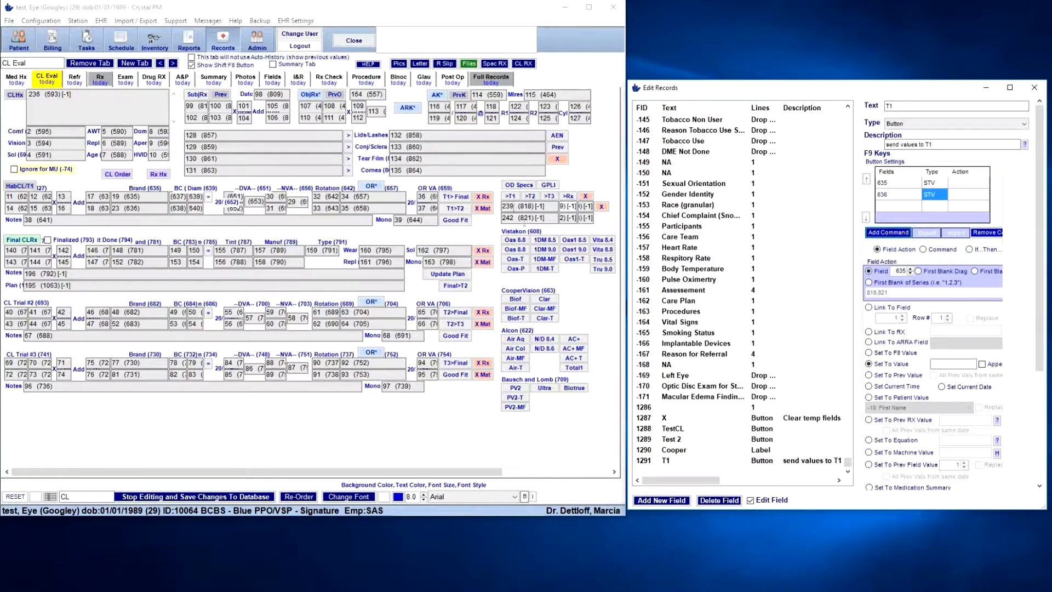
{"action": "left_click", "coordinate": [533, 206]}
{"action": "left_click", "coordinate": [869, 308]}
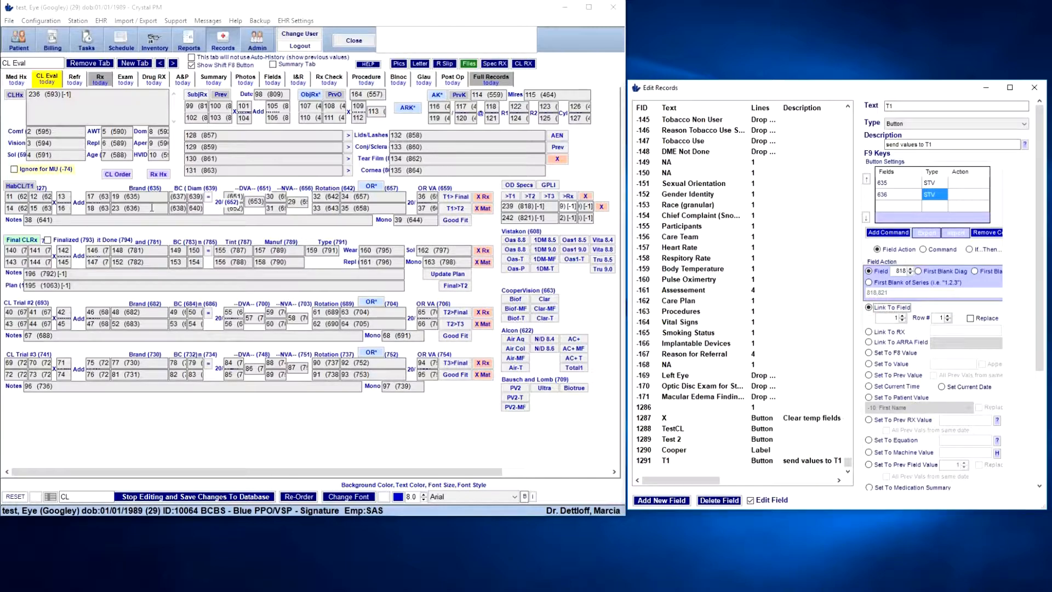
{"action": "left_click", "coordinate": [896, 317]}
{"action": "left_click", "coordinate": [971, 320]}
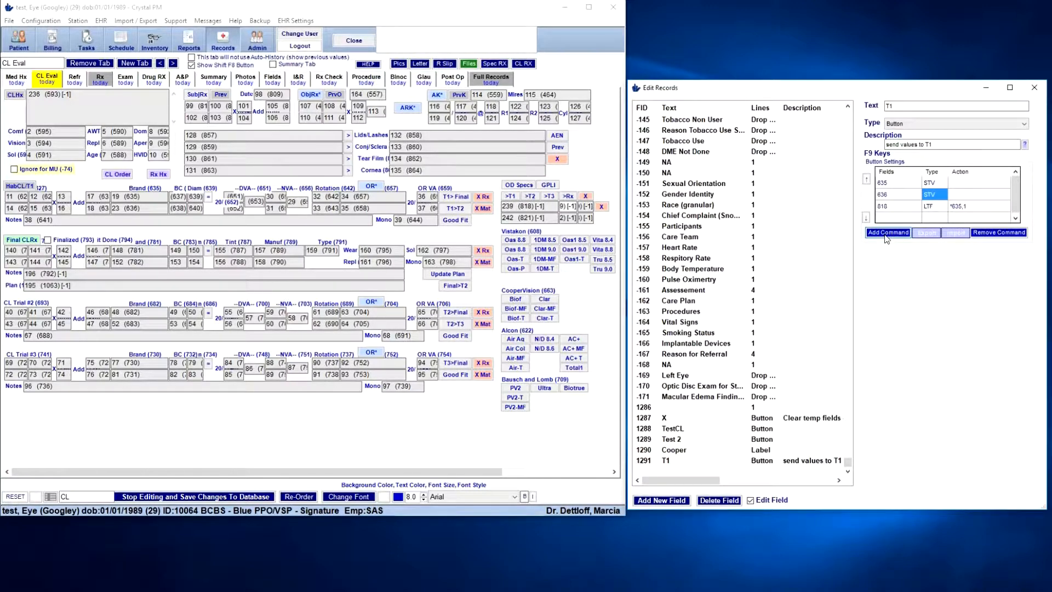
Enter a command row for field 819 with type LTF and action *637,1.
{"action": "left_click", "coordinate": [896, 220]}
{"action": "type", "text": "819"}
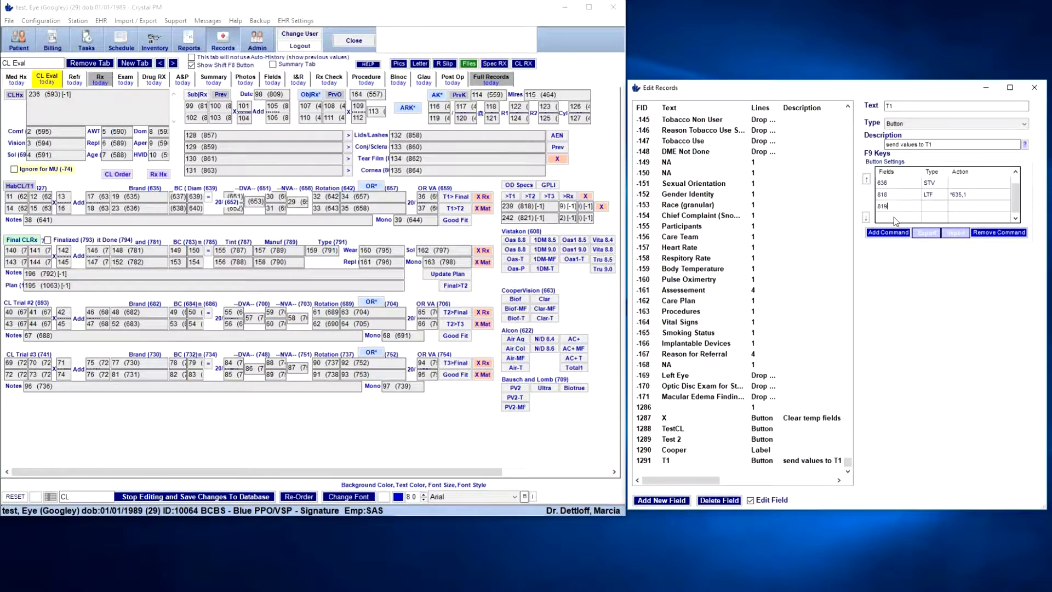
{"action": "left_click", "coordinate": [933, 209]}
{"action": "type", "text": "LTF"}
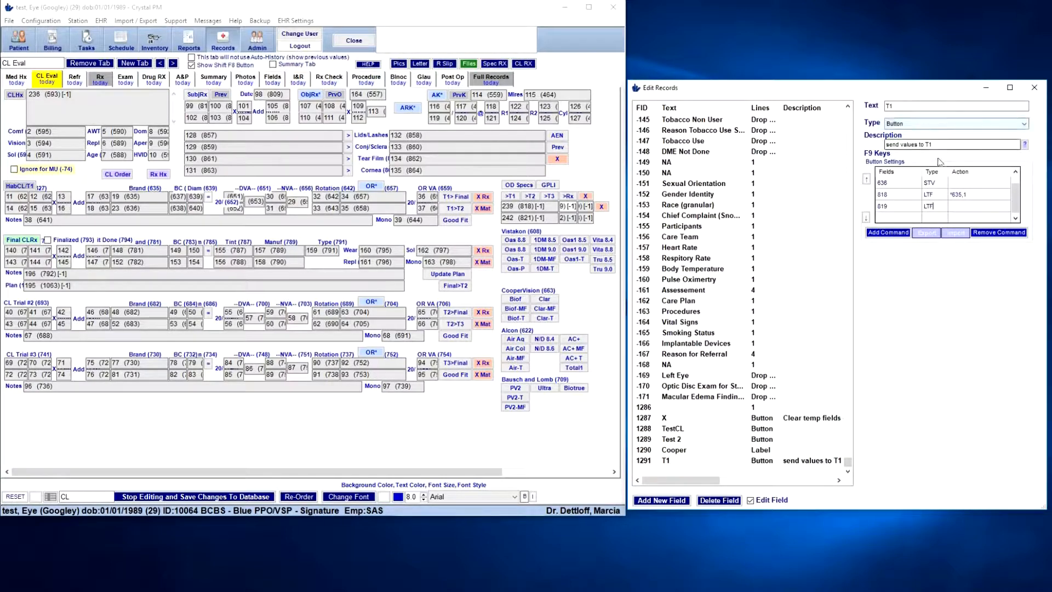
{"action": "left_click", "coordinate": [956, 206]}
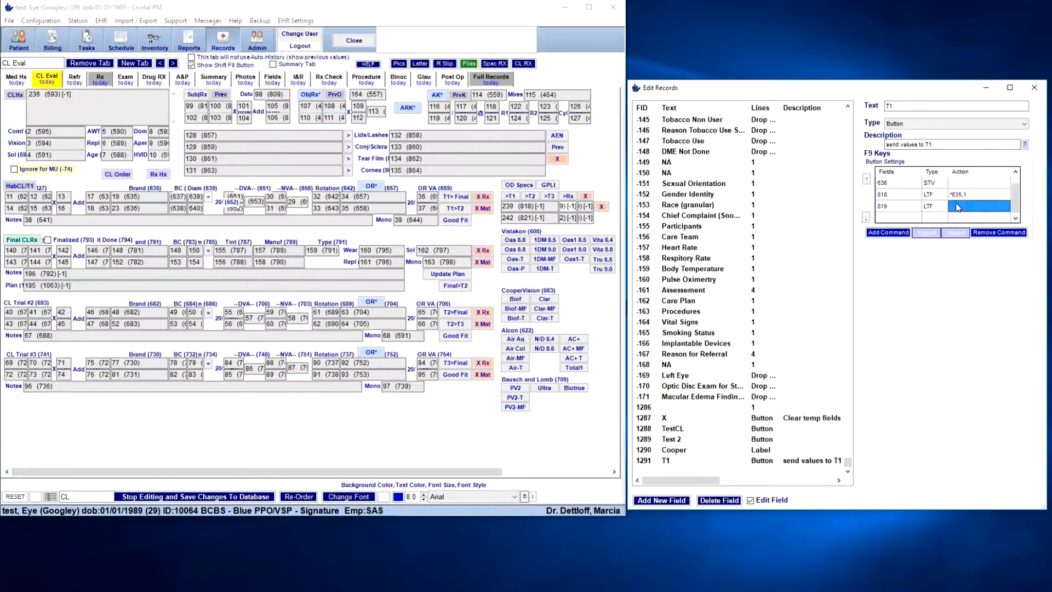
{"action": "type", "text": "*637,1"}
Enter a command row for field 820 with type LTF and action *639,1.
{"action": "left_click", "coordinate": [898, 218]}
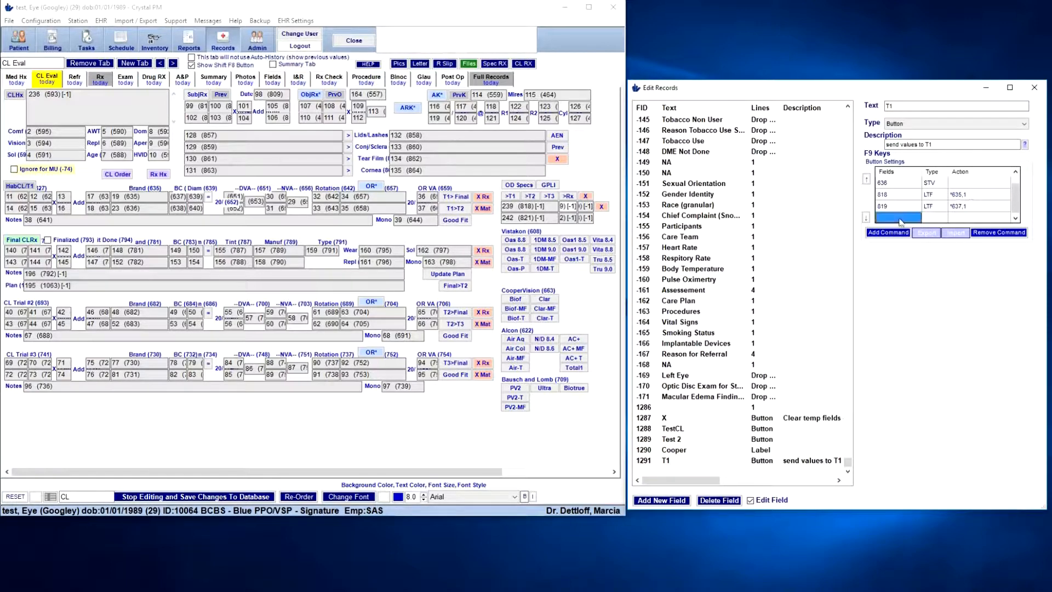
{"action": "type", "text": "820"}
{"action": "left_click", "coordinate": [931, 207]}
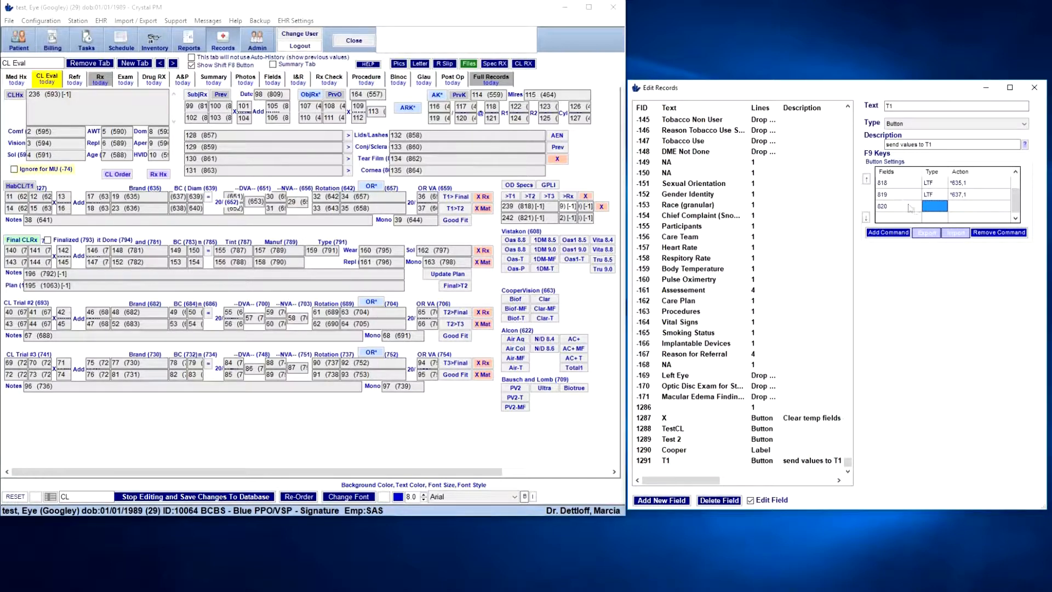
{"action": "type", "text": "LTF"}
{"action": "left_click", "coordinate": [952, 206]}
{"action": "type", "text": "*639,1"}
Add a Run Button Commands field action for field 1287 as the last command of the T1 button.
{"action": "left_click", "coordinate": [897, 218]}
{"action": "left_click", "coordinate": [1015, 218]}
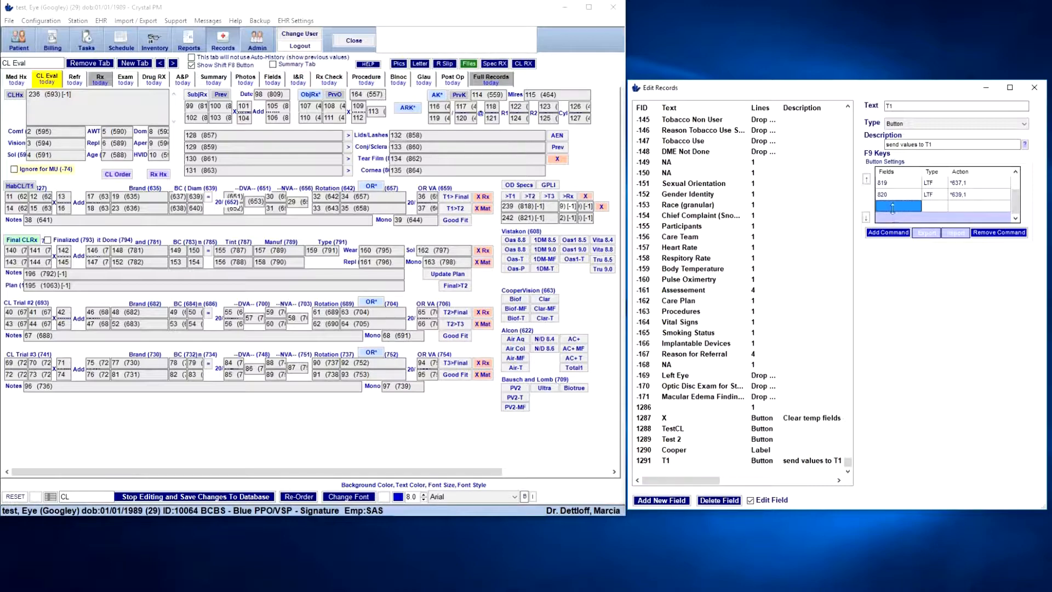
{"action": "left_click", "coordinate": [888, 232]}
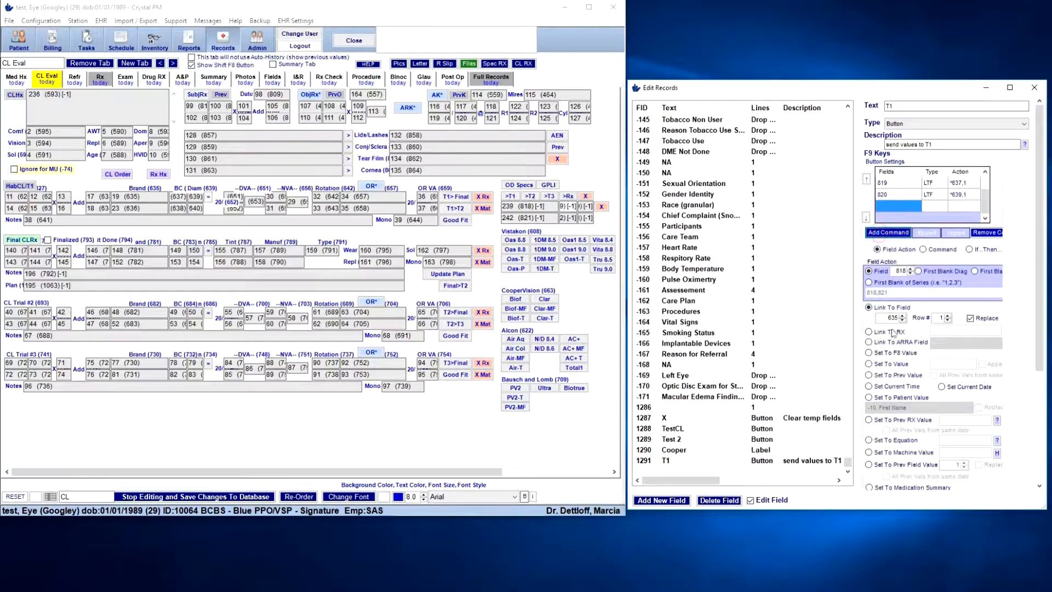
{"action": "double_click", "coordinate": [898, 271]}
{"action": "type", "text": "1287"}
{"action": "scroll", "coordinate": [1041, 330], "scroll_direction": "down", "scroll_amount": 5}
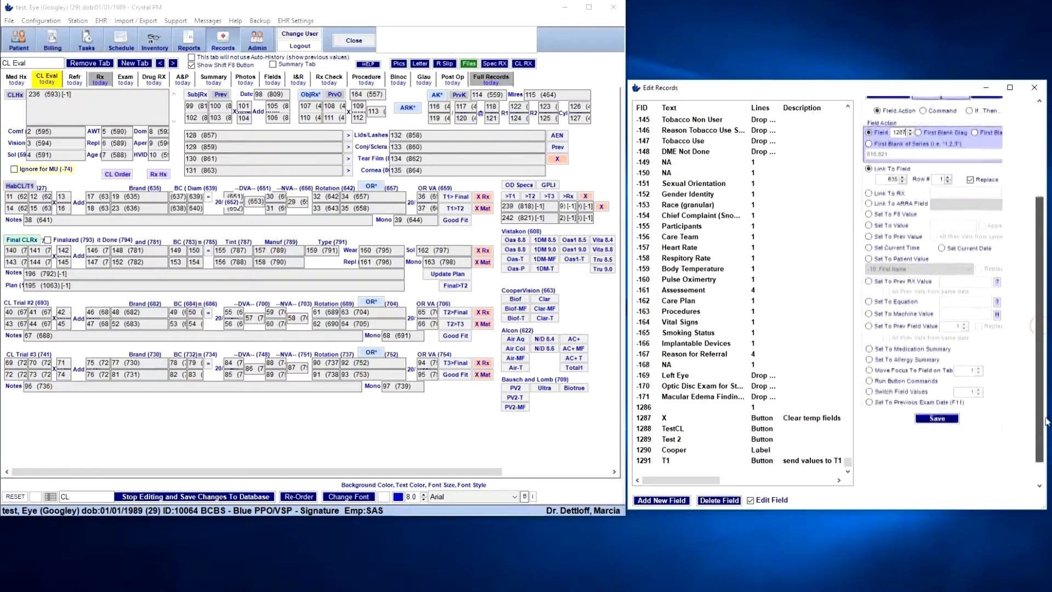
{"action": "left_click", "coordinate": [878, 378]}
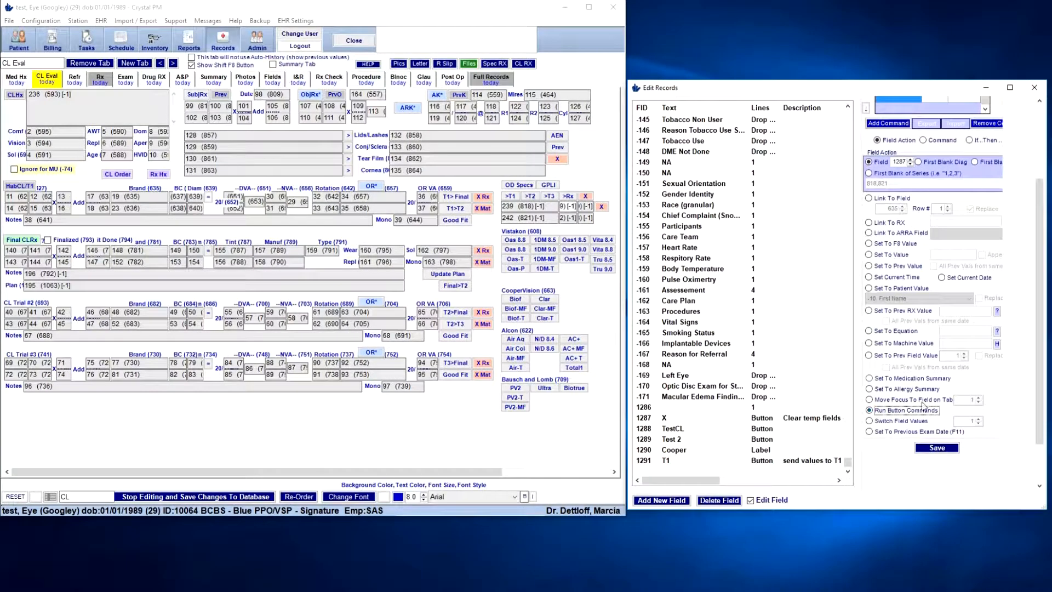
{"action": "left_click", "coordinate": [923, 445]}
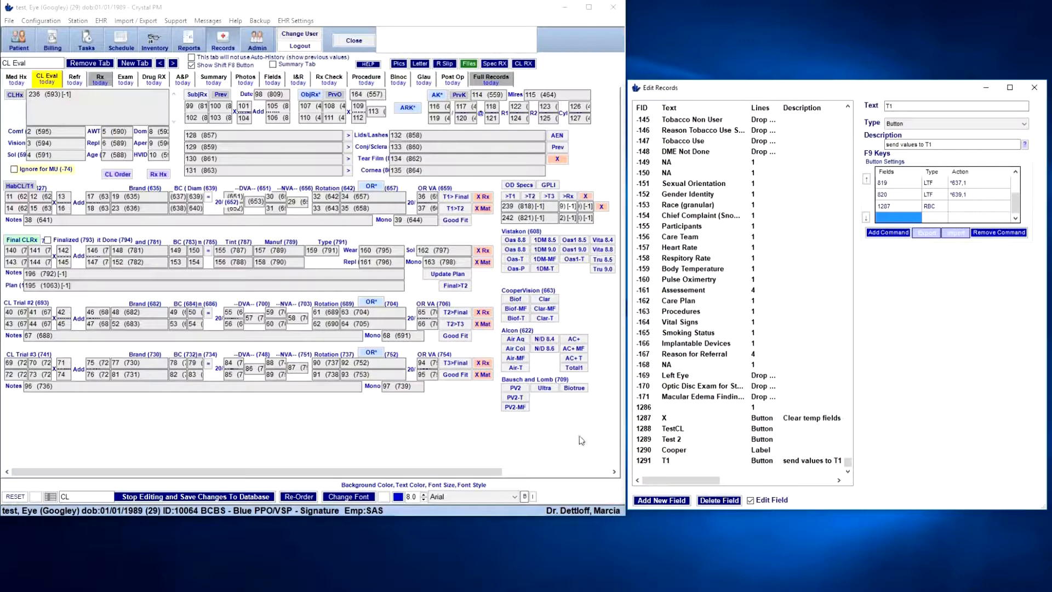
Place the T1 button in the blank area below the lens buttons on the CL Eval tab, and remove it from the layout again.
{"action": "right_click", "coordinate": [605, 436]}
{"action": "left_click", "coordinate": [608, 440]}
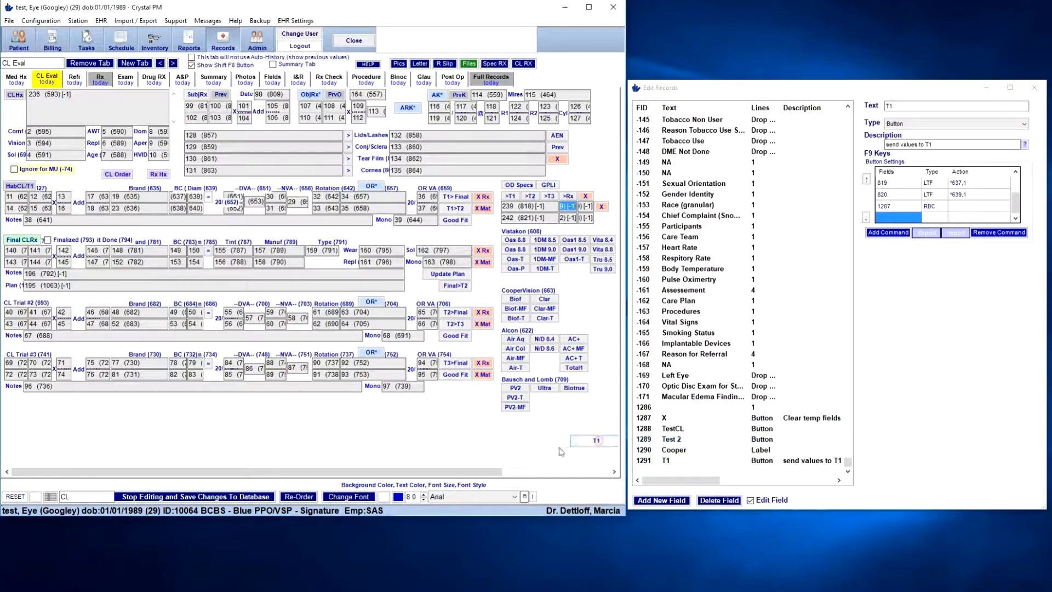
{"action": "left_click", "coordinate": [584, 442]}
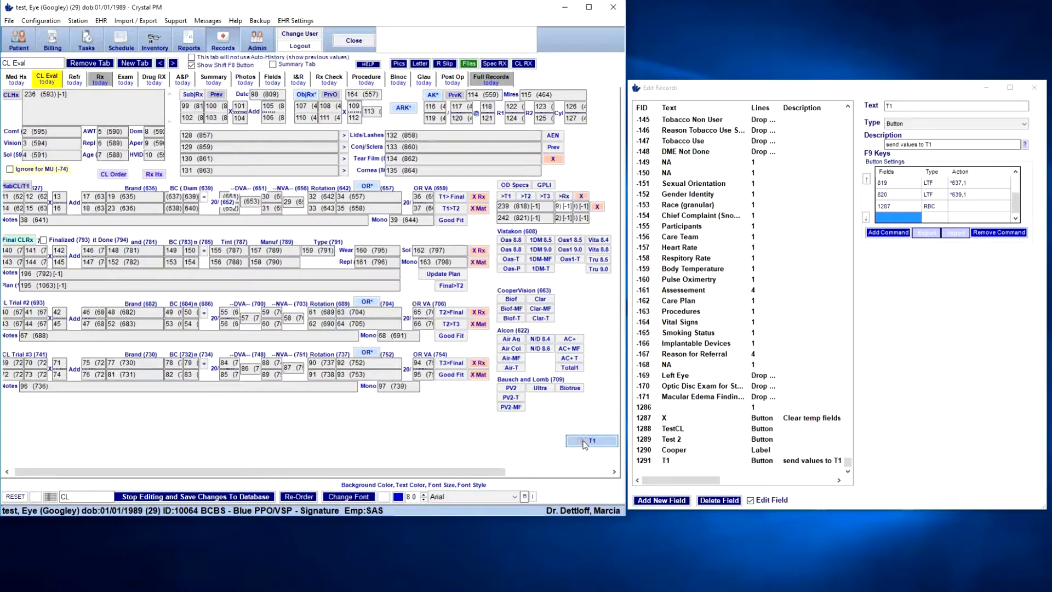
{"action": "key", "text": "Delete"}
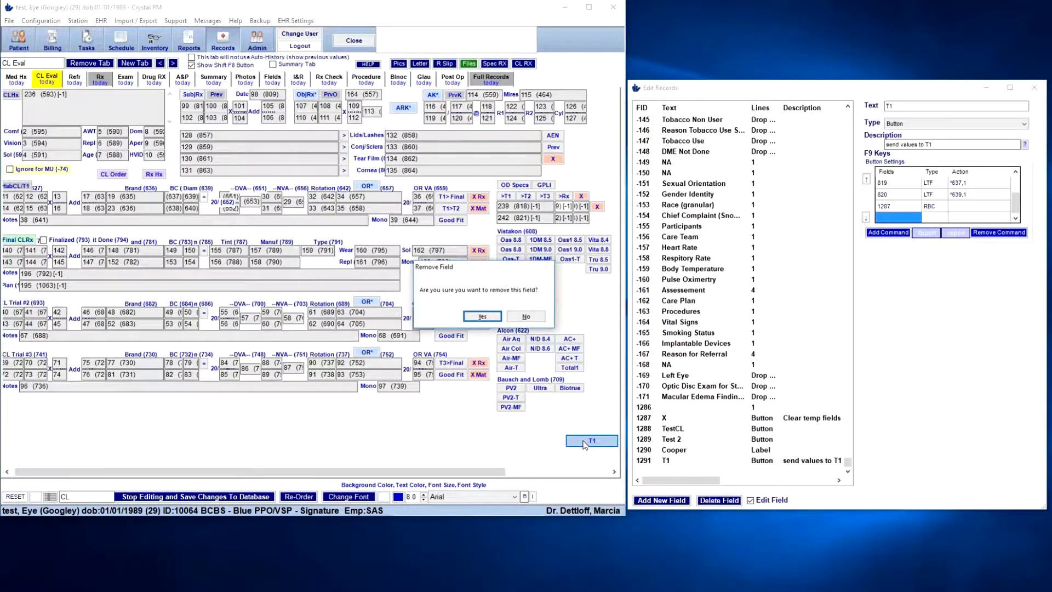
{"action": "key", "text": "Return"}
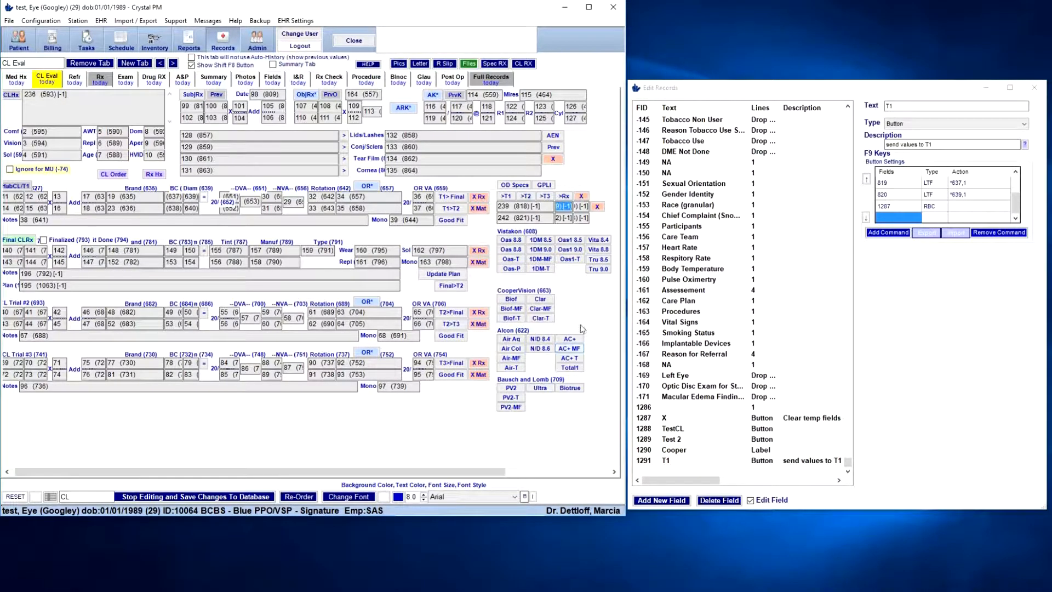